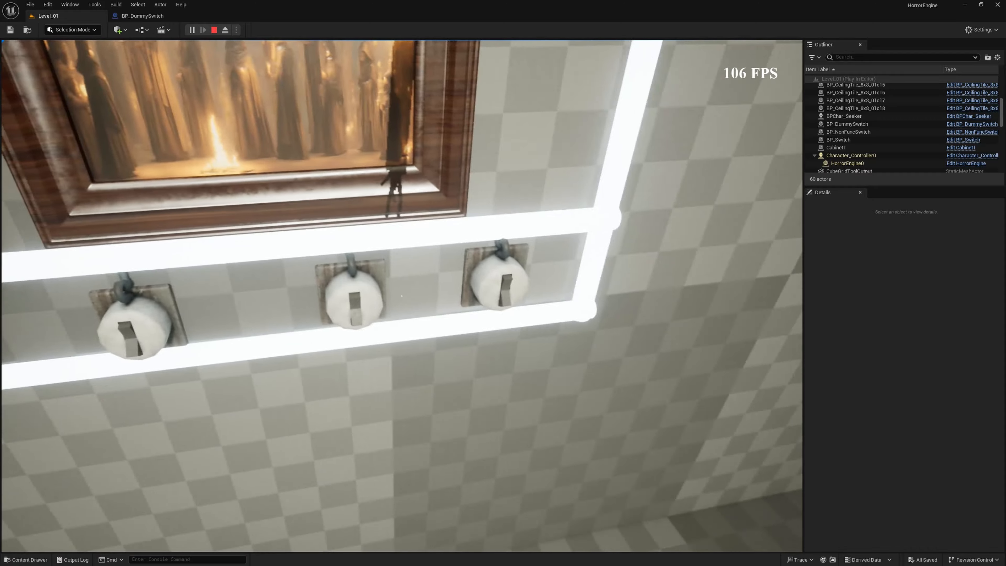
- Walk along the three wall switches below the painting in the running level, inspect them up close, and end the play session
key(w)
key(s)
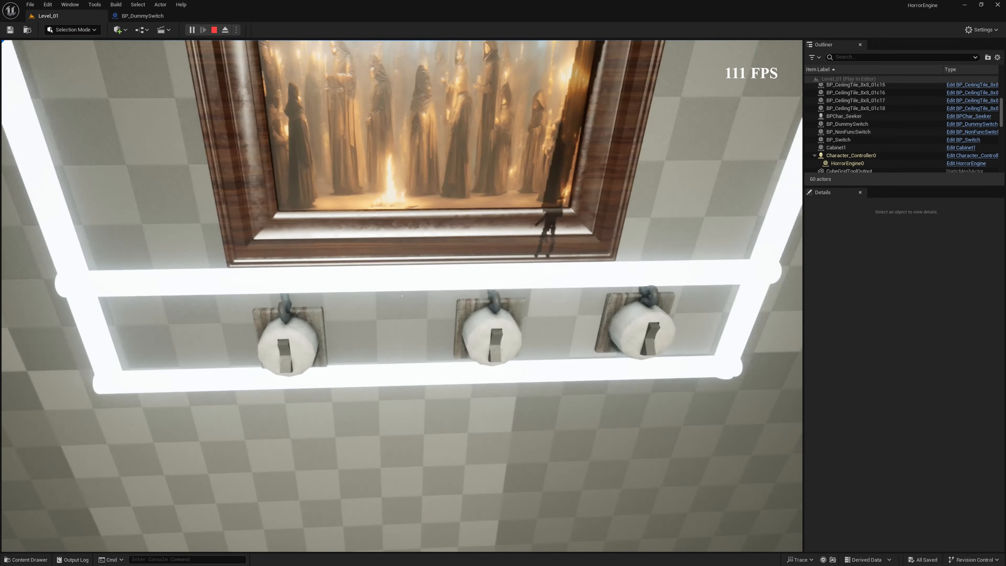
key(w)
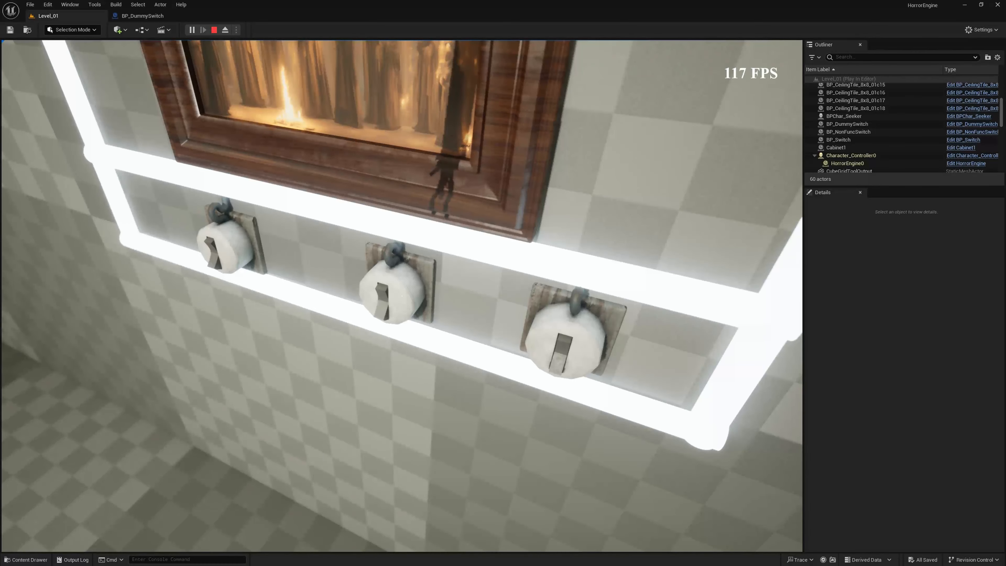
key(a)
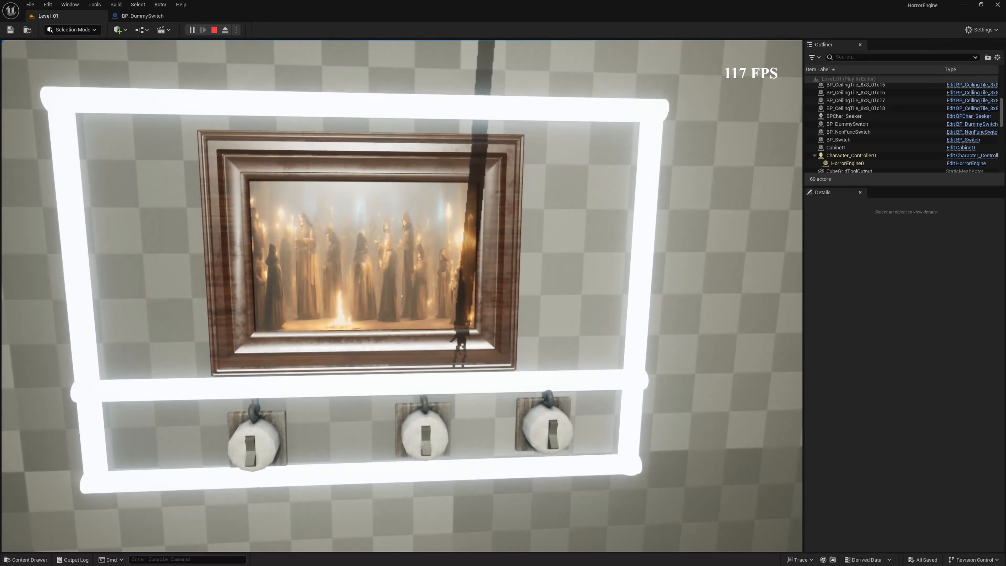
key(w)
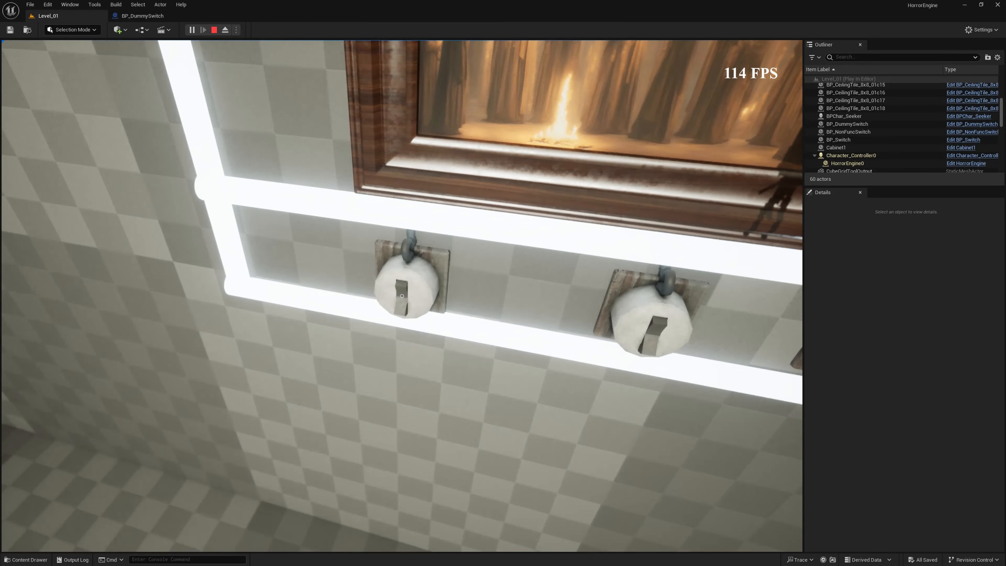
key(s)
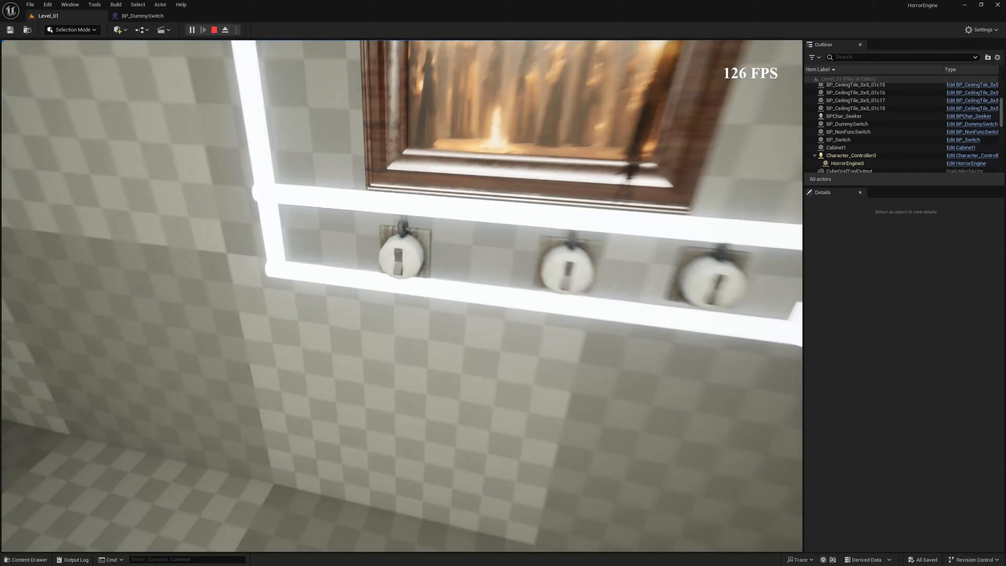
key(w)
key(a)
key(d)
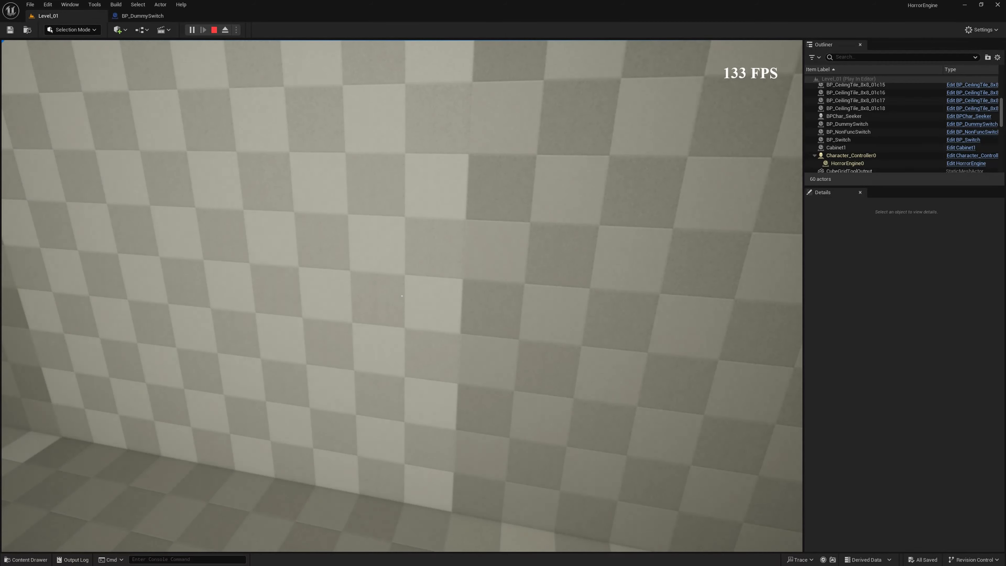
key(Escape)
- Duplicate the BP_DummySwitch blueprint in the LightSeries BP folder
key(ctrl+space)
mouse_move(402, 296)
right_down()
mouse_move(436, 274)
mouse_move(396, 274)
mouse_move(397, 214)
right_up()
key(ctrl+space)
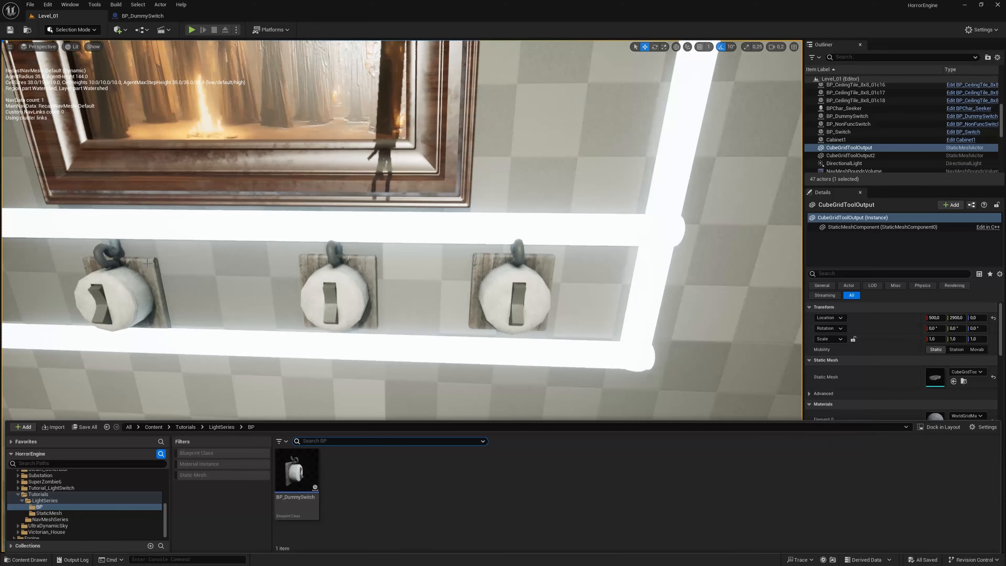
click(290, 474)
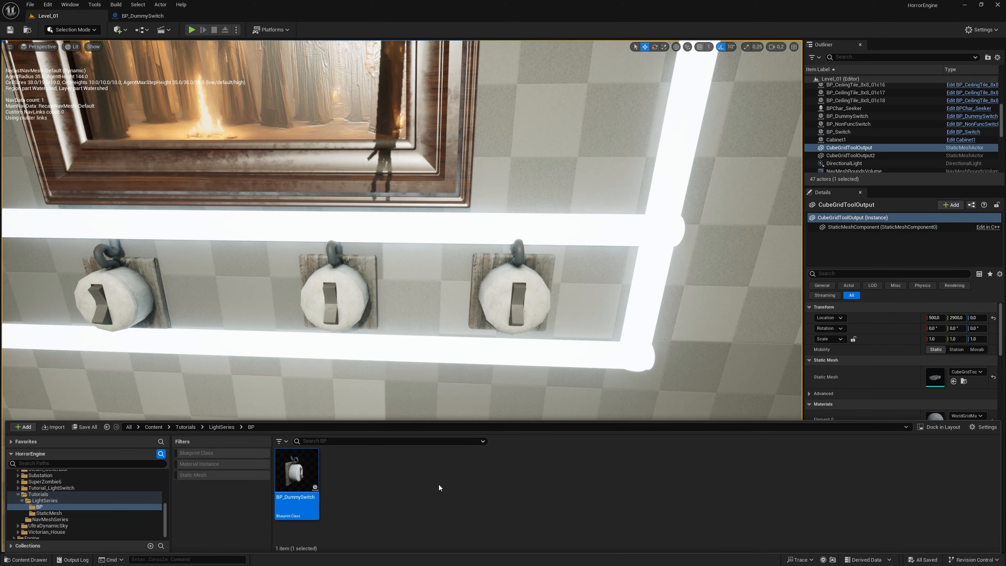
key(ctrl+d)
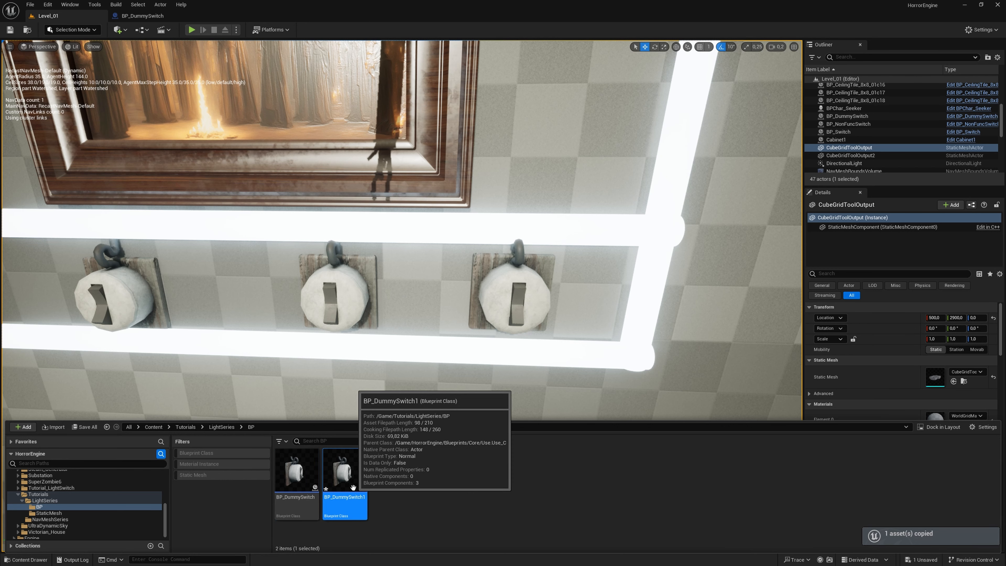
- Rename the duplicated blueprint to BP_FunctionalSwitch
key(F2)
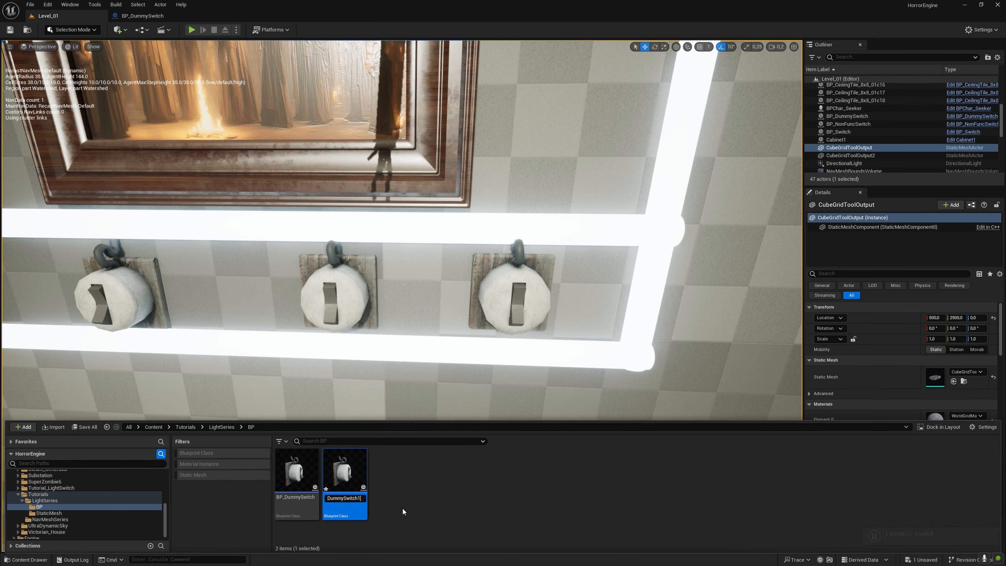
key(BackSpace)
key(BackSpace)
key(BackSpace)
key(BackSpace)
key(BackSpace)
key(BackSpace)
key(BackSpace)
key(BackSpace)
key(BackSpace)
key(BackSpace)
key(BackSpace)
key(BackSpace)
text(FunctionalSwitch)
key(Return)
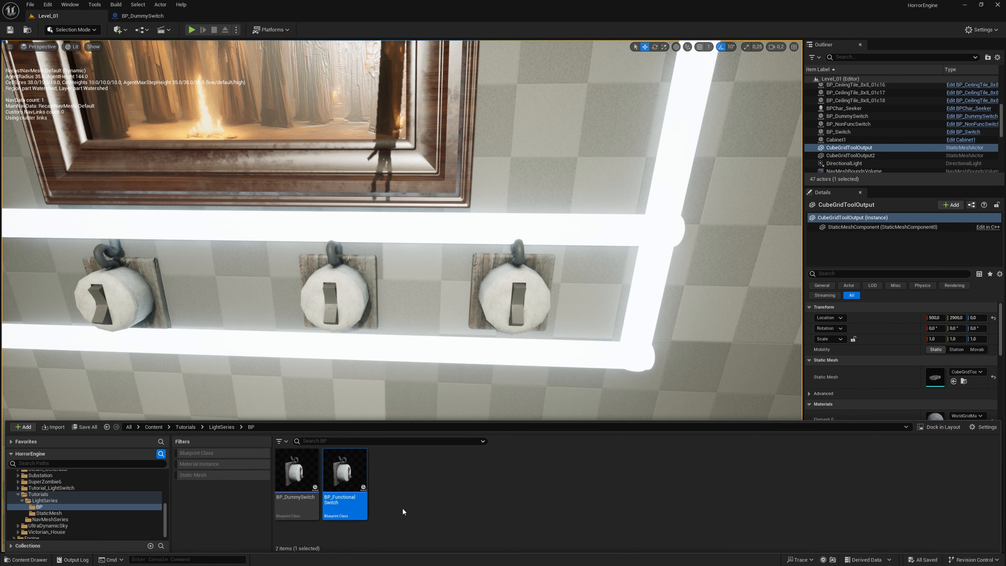
- Move the BP_Switch actor along the wall toward the left end of the lower glowing frame
right_click(435, 318)
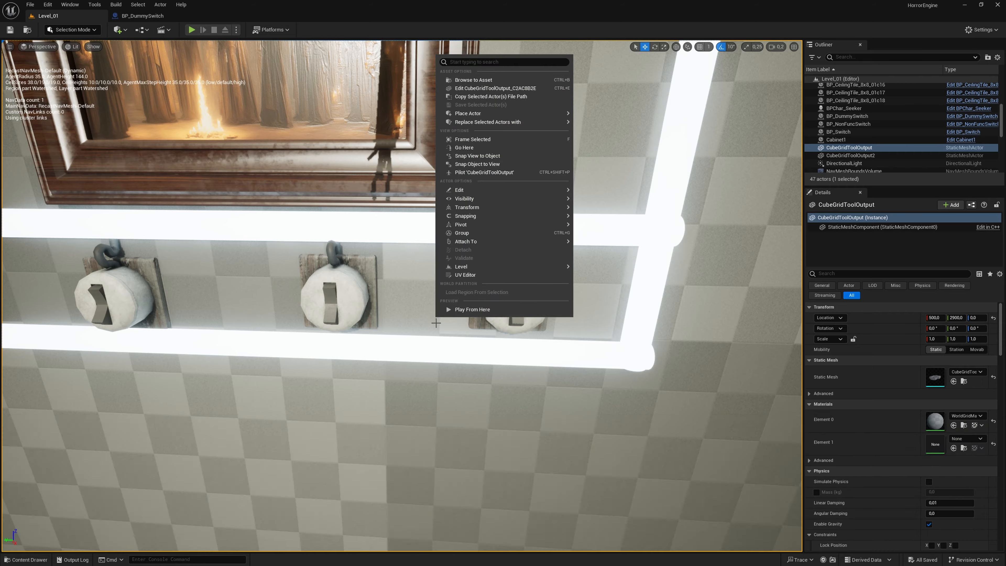
scroll(436, 321, down, 5)
click(431, 345)
click(332, 289)
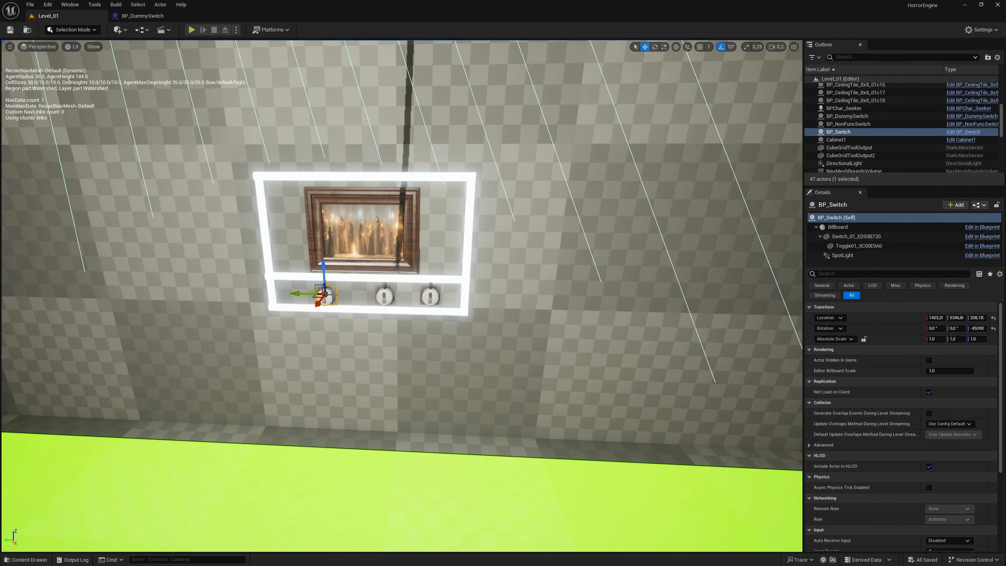
mouse_move(333, 289)
right_down()
mouse_move(344, 298)
mouse_move(343, 287)
right_up()
key(w)
scroll(333, 290, up, 2)
key(a)
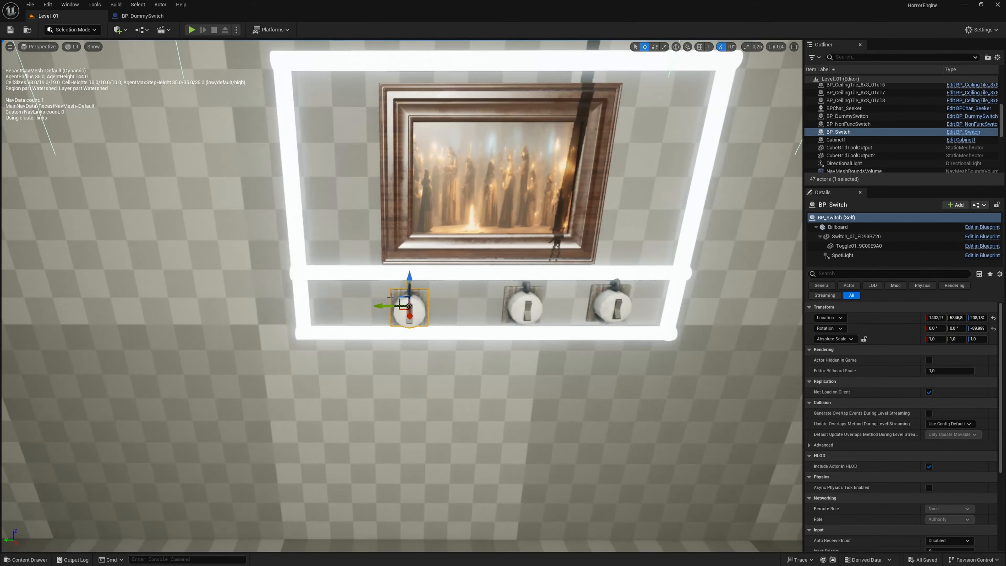
drag(385, 304, 319, 304)
- Move BP_NonFuncSwitch and BP_DummySwitch along the wall so they sit in a row right beside BP_Switch
click(527, 308)
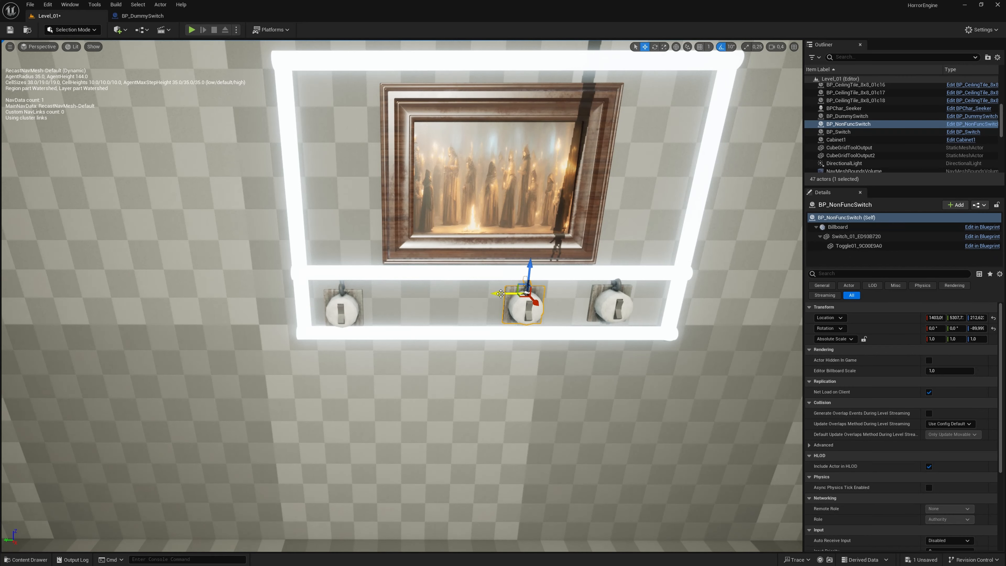
drag(515, 293, 391, 292)
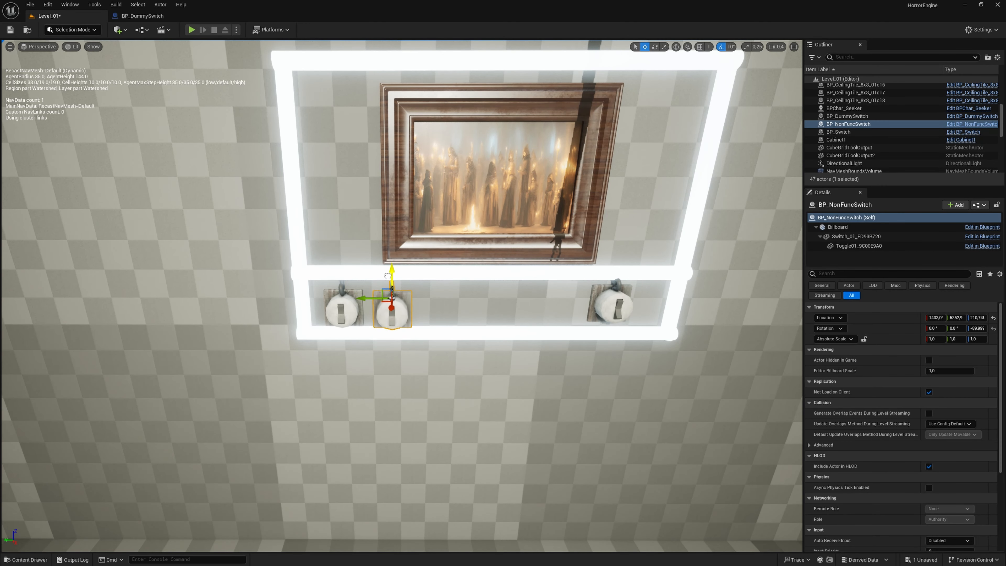
click(594, 301)
drag(592, 300, 438, 280)
- Place a BP_FunctionalSwitch in the level on the wall at the right end of the lower glowing frame
key(ctrl+space)
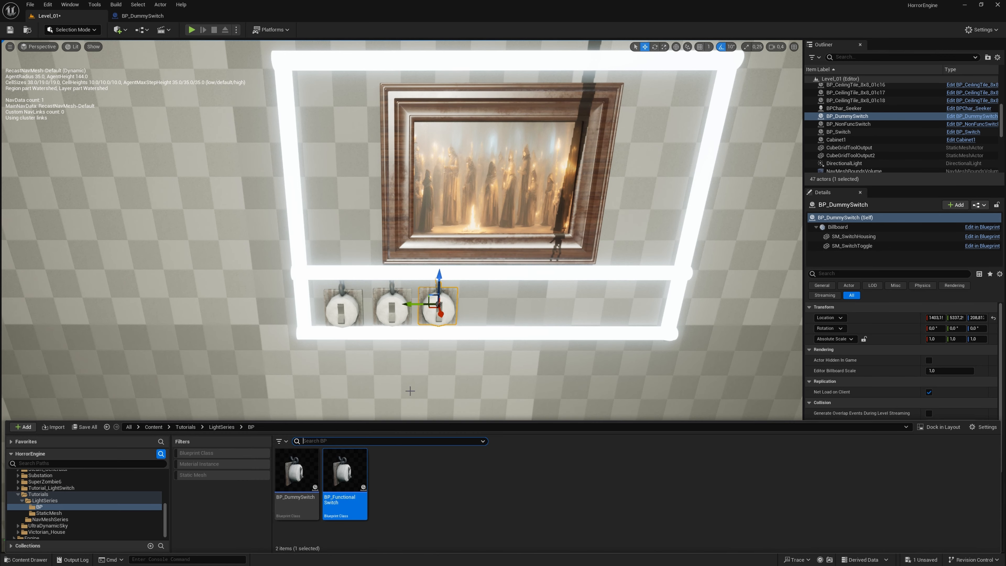
drag(352, 482, 657, 316)
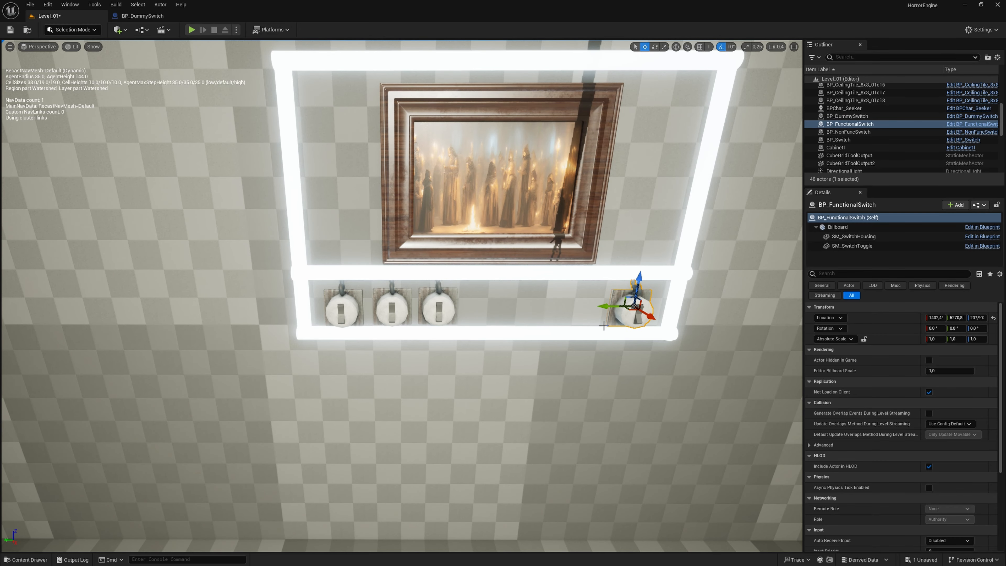
key(d)
mouse_move(604, 326)
right_down()
mouse_move(563, 325)
mouse_move(604, 326)
right_up()
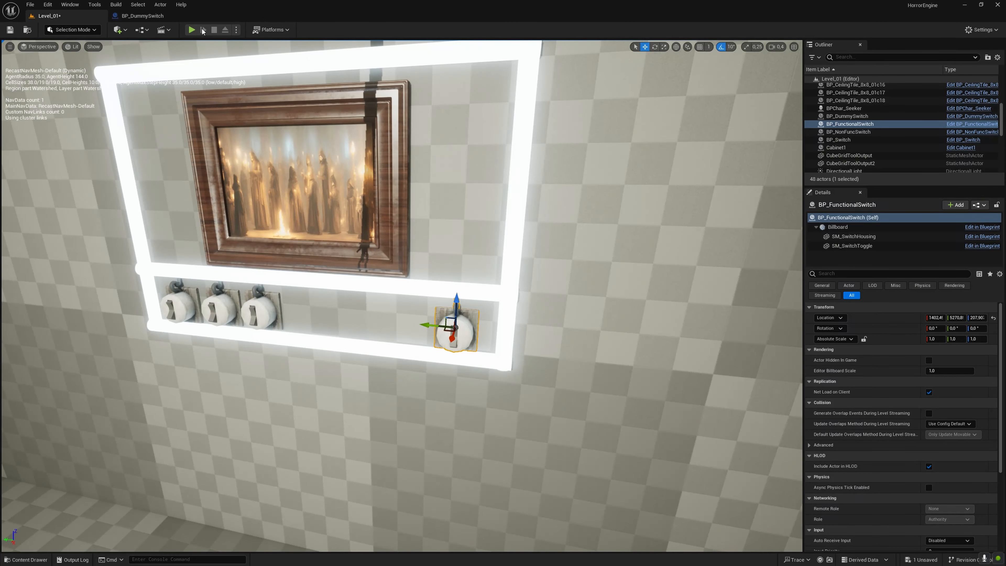
key(Escape)
- Examine the Lerp values driving the toggle rotation in the BP_DummySwitch event graph, then close the blueprint
key(ctrl+space)
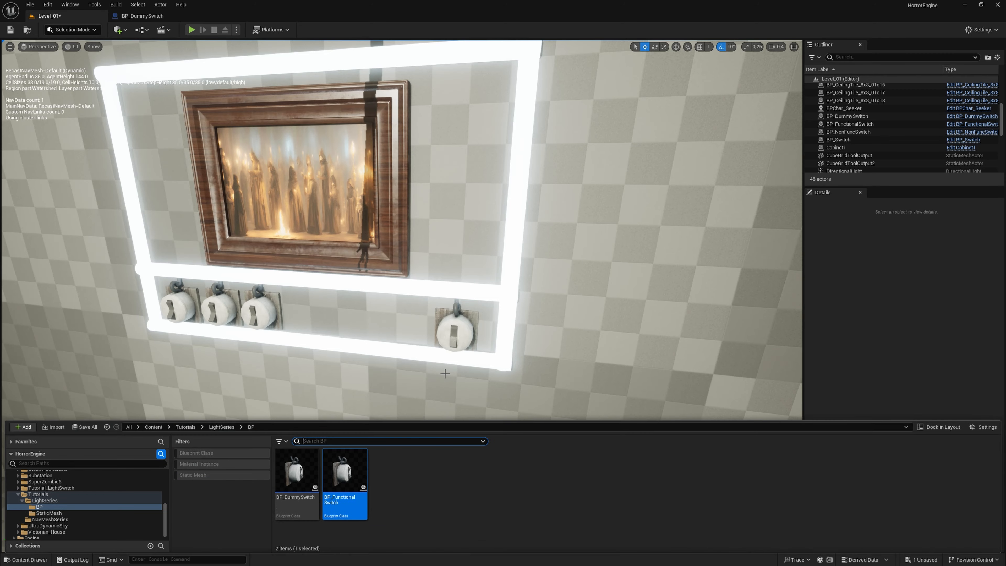
double_click(297, 472)
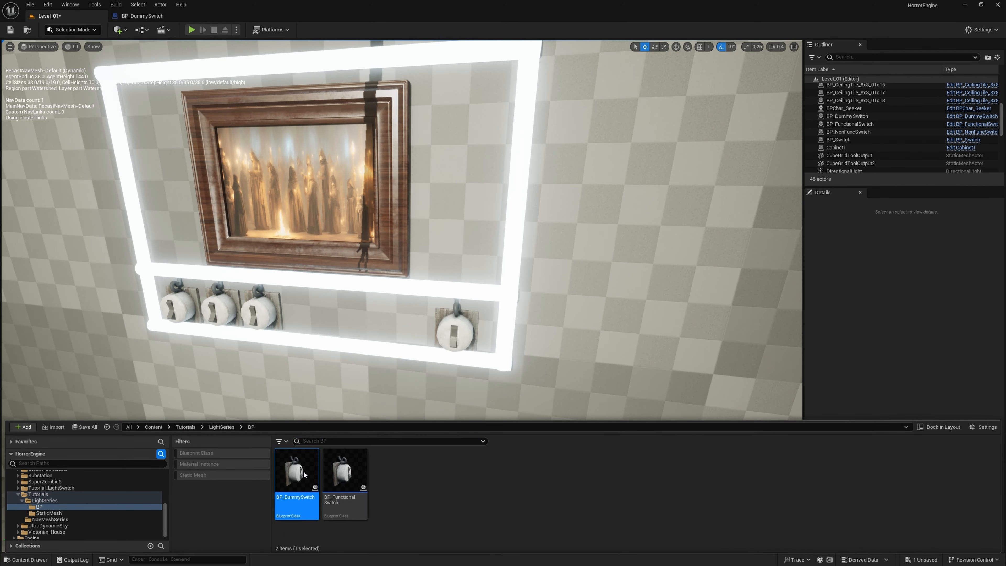
right_drag(644, 382, 306, 376)
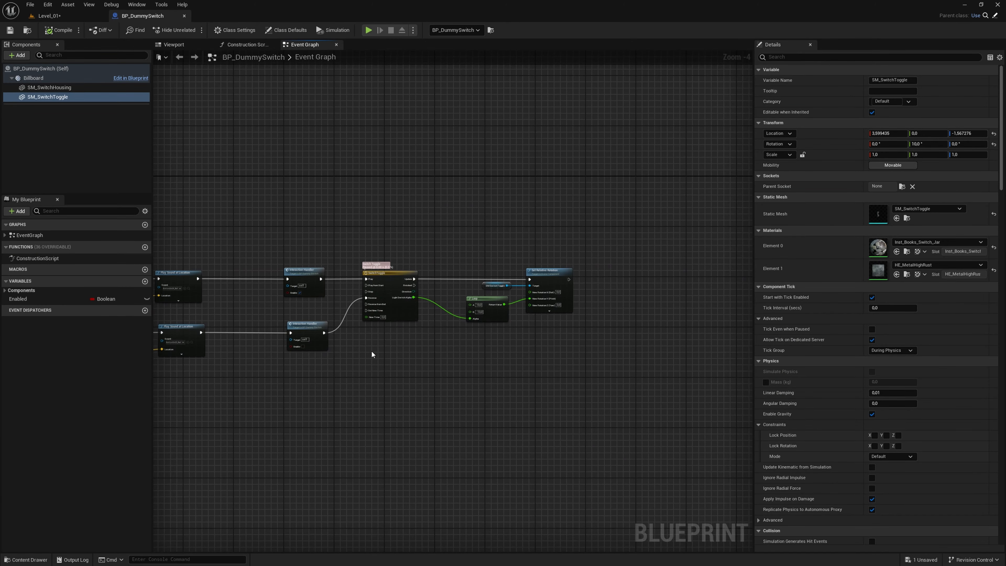
scroll(474, 321, up, 3)
scroll(475, 322, up, 1)
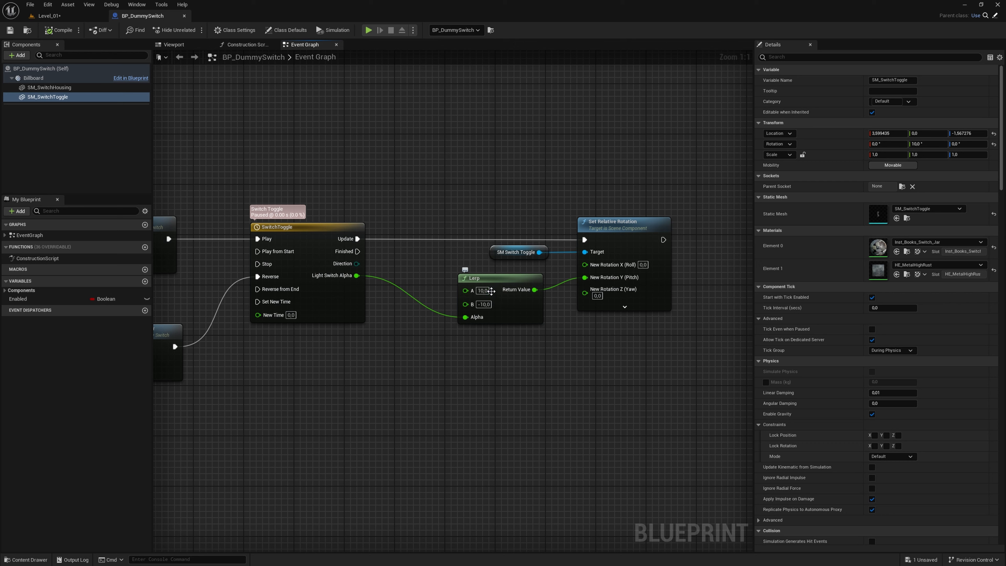
click(483, 291)
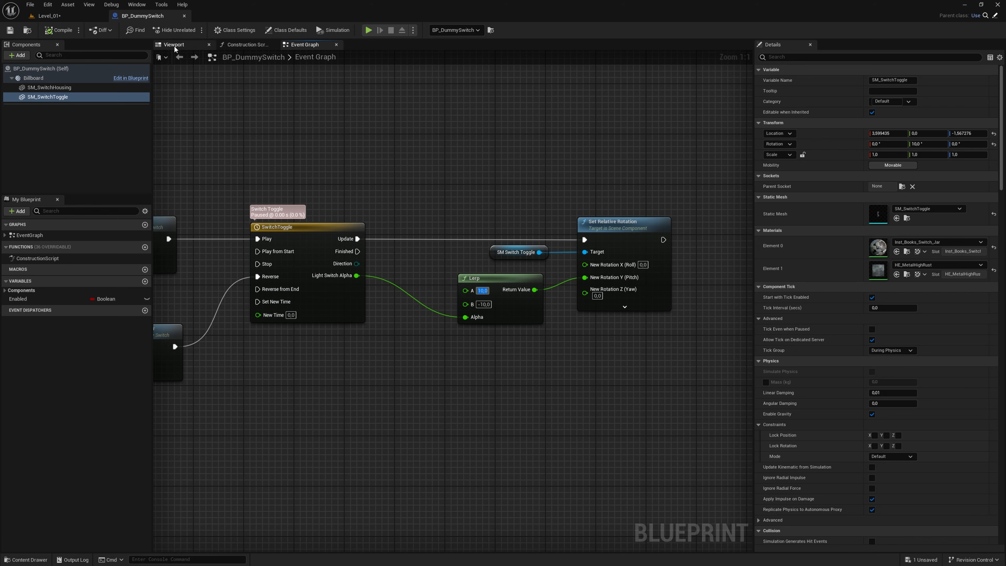
click(185, 17)
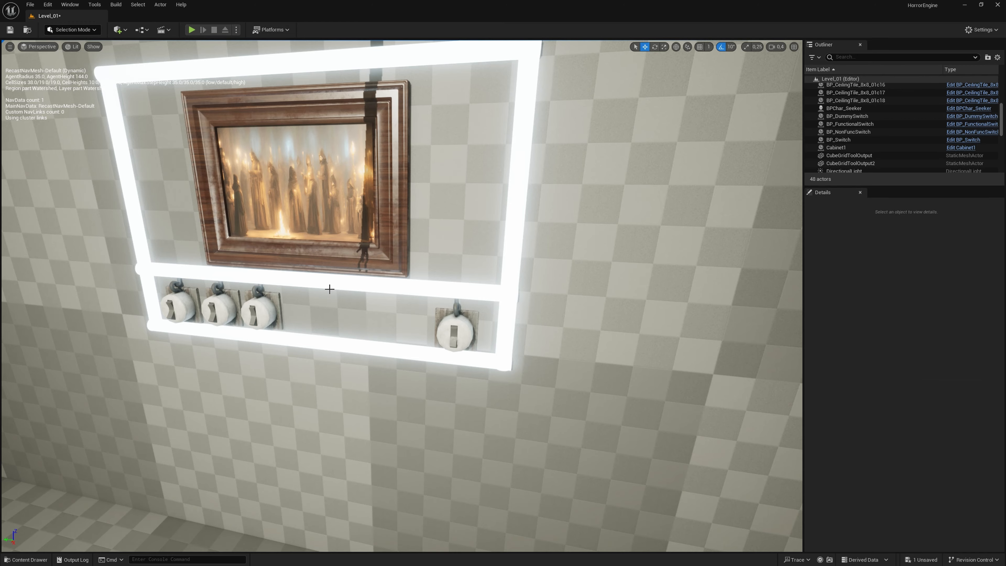
- Play the level, flip the newly placed functional switch on and off several times, and end the play session
right_drag(357, 246, 378, 266)
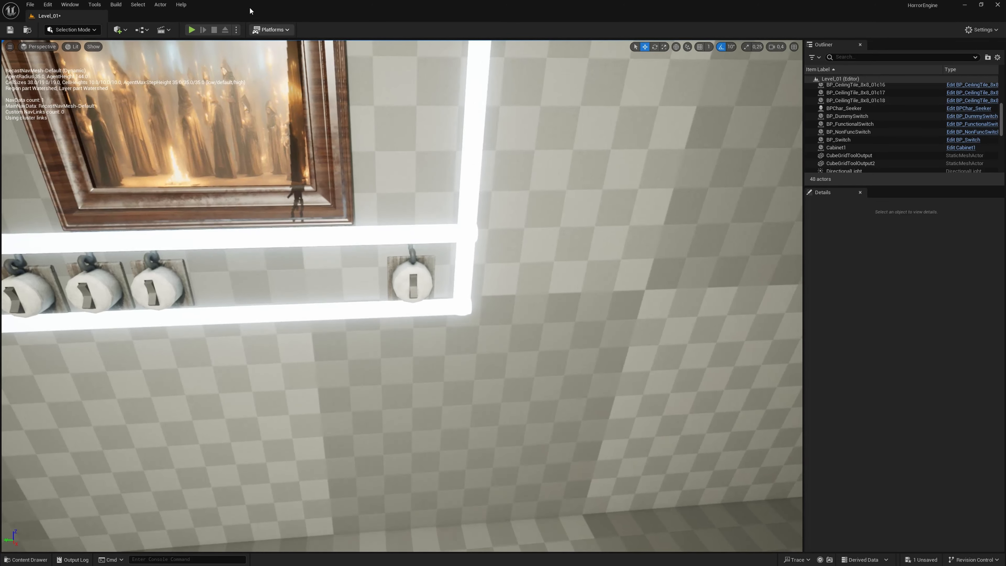
click(191, 30)
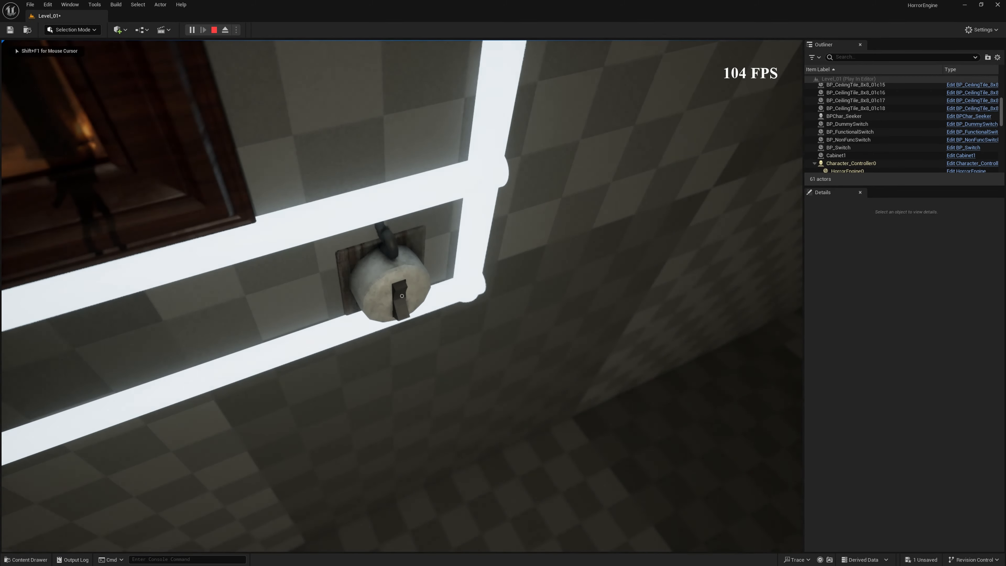
click(402, 296)
click(402, 296)
click(402, 296)
click(402, 296)
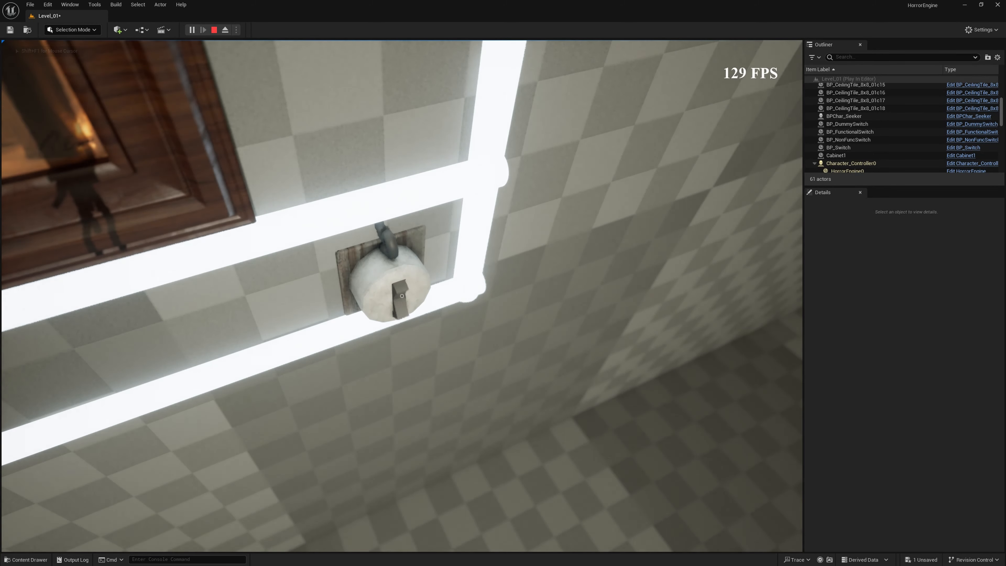
click(402, 296)
click(402, 297)
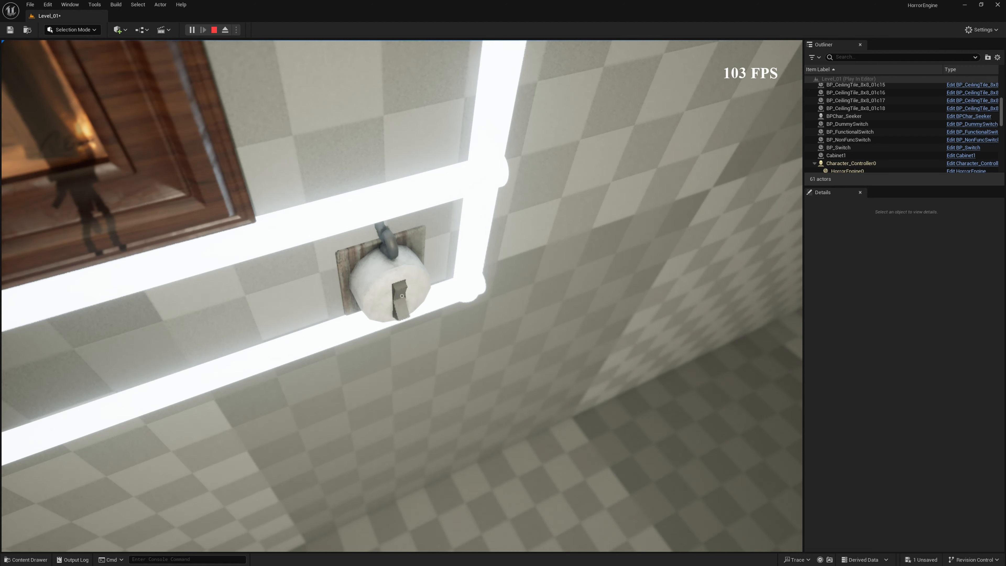
click(402, 296)
click(402, 296)
key(Escape)
- Open the BP_FunctionalSwitch blueprint and add a spot light component named Light
key(ctrl+space)
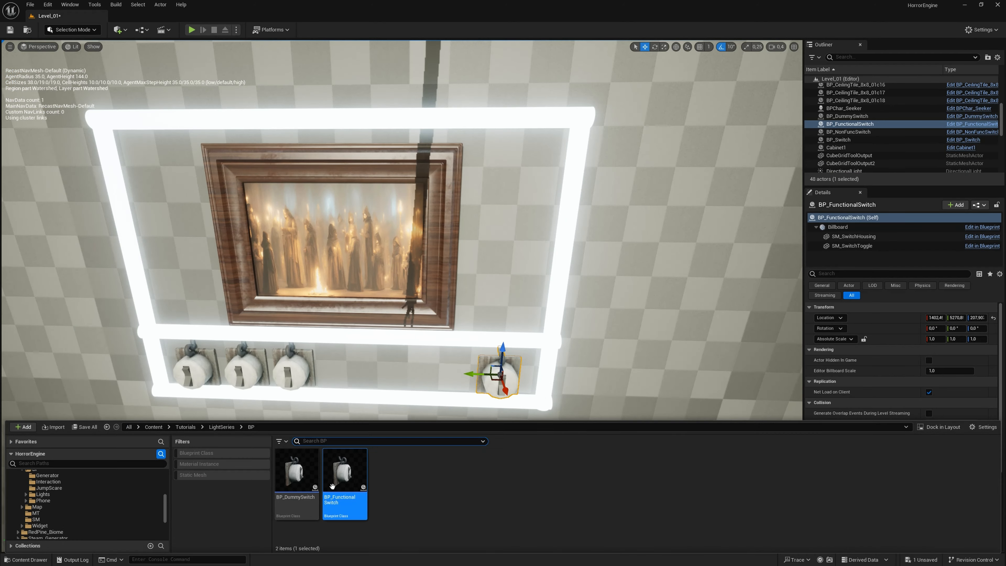
double_click(333, 486)
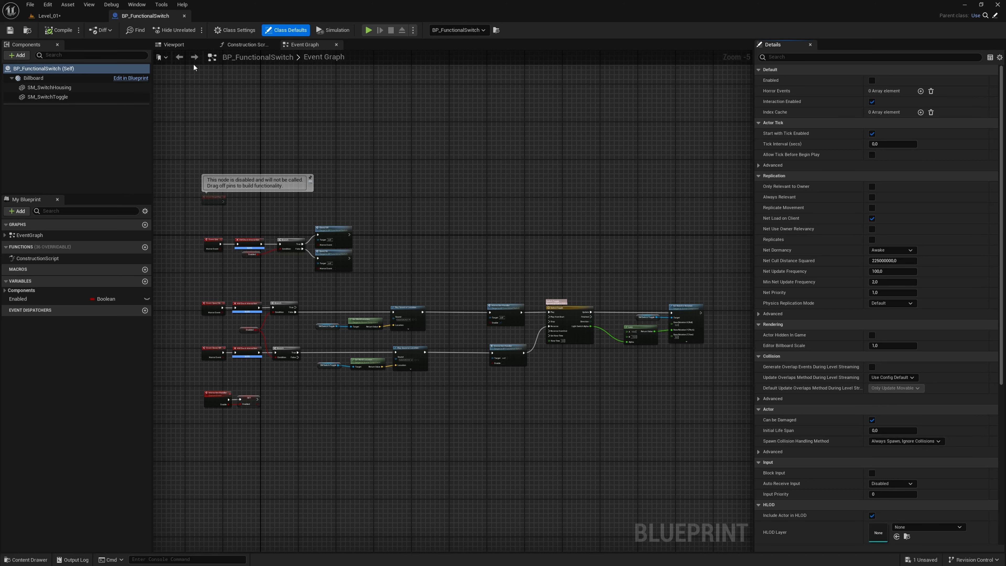
click(168, 46)
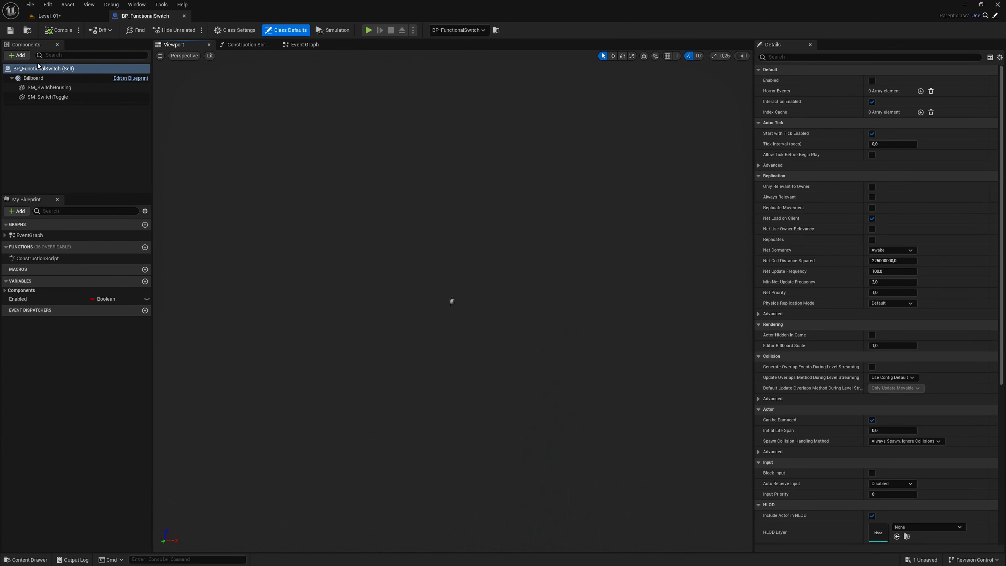
click(20, 56)
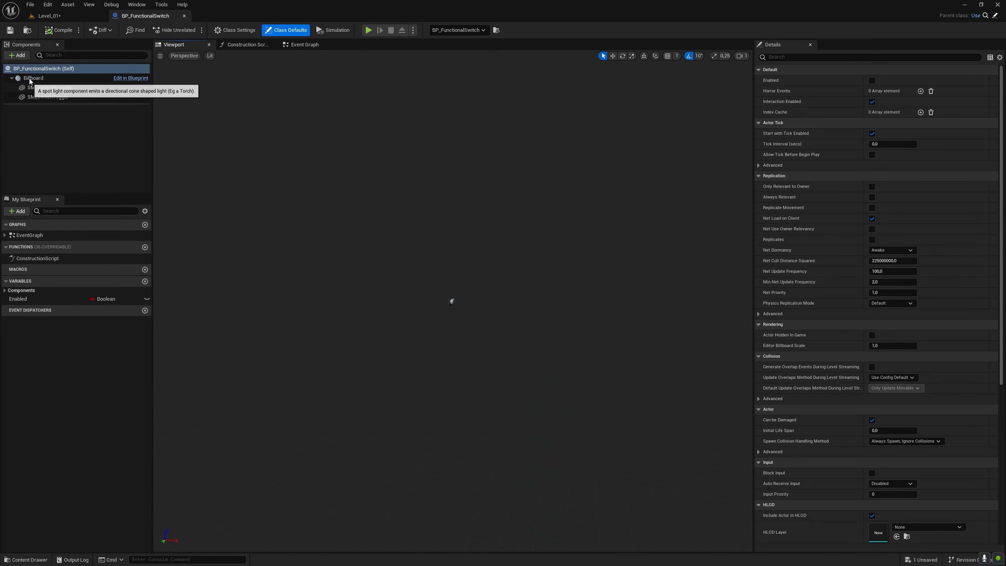
click(27, 80)
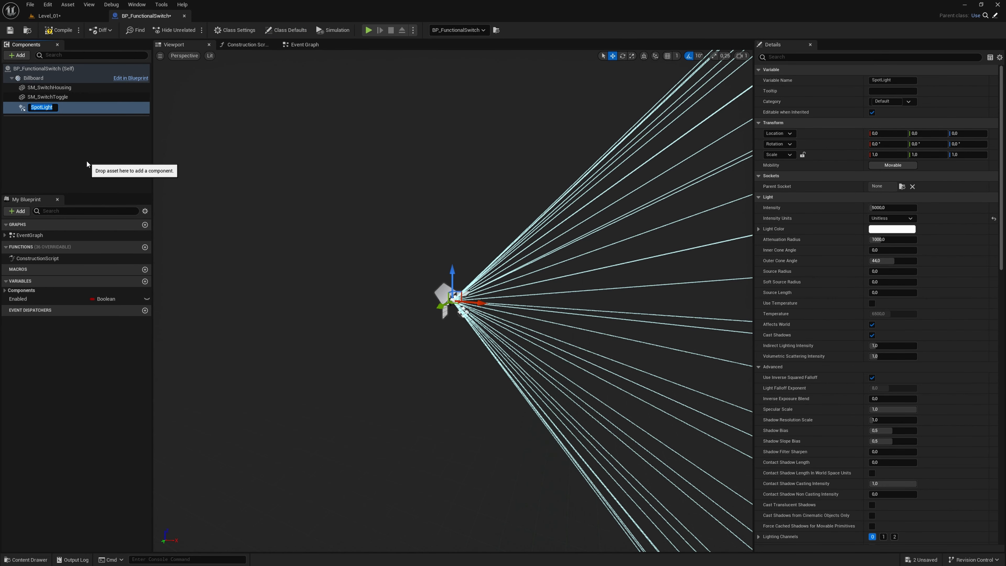
key(BackSpace)
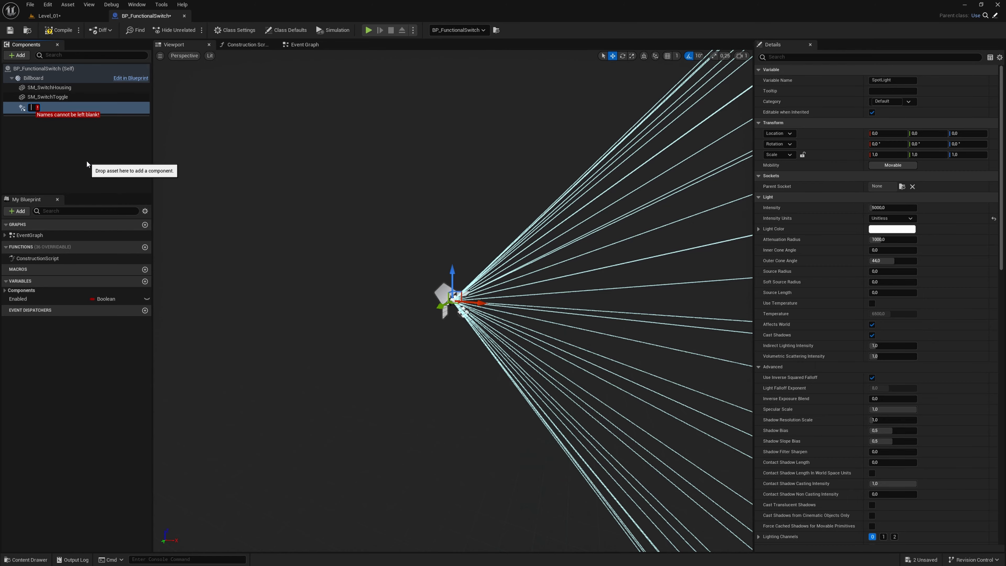
text(Light)
key(Return)
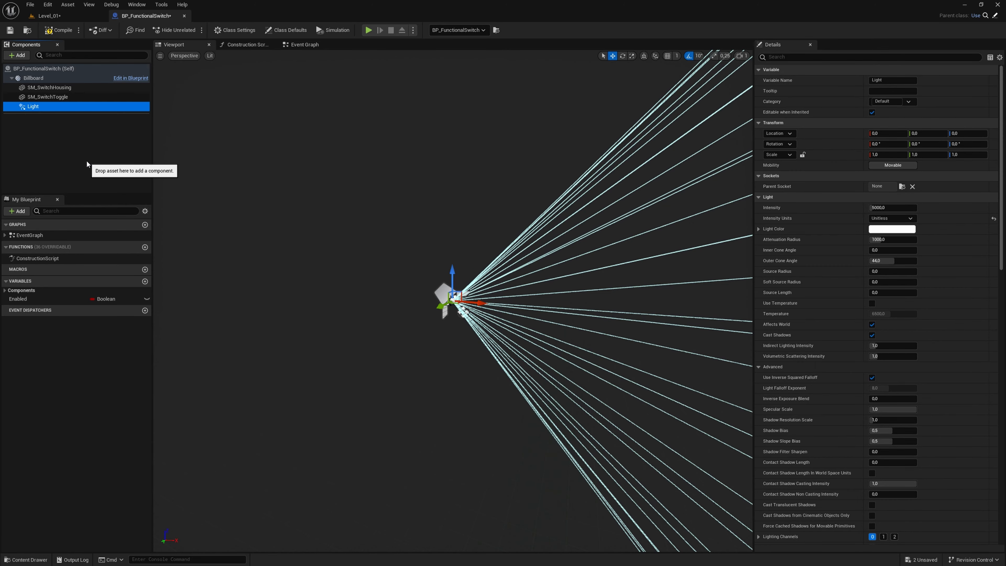
- Position Light about 69 units above the switch and about 57 units out from it along X
right_drag(459, 356, 393, 324)
key(s)
key(w)
key(w)
scroll(448, 363, down, 1)
key(a)
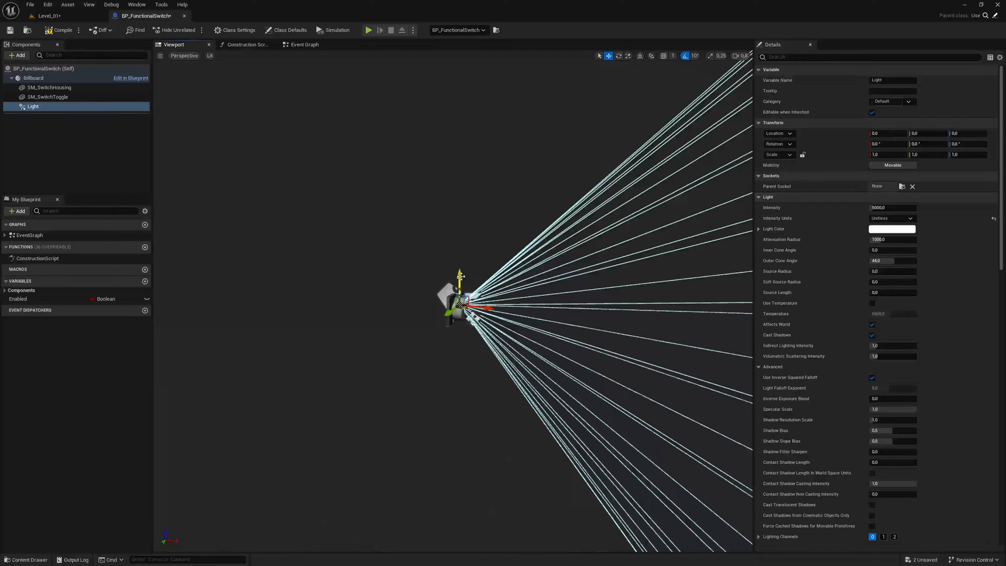
drag(460, 276, 477, 93)
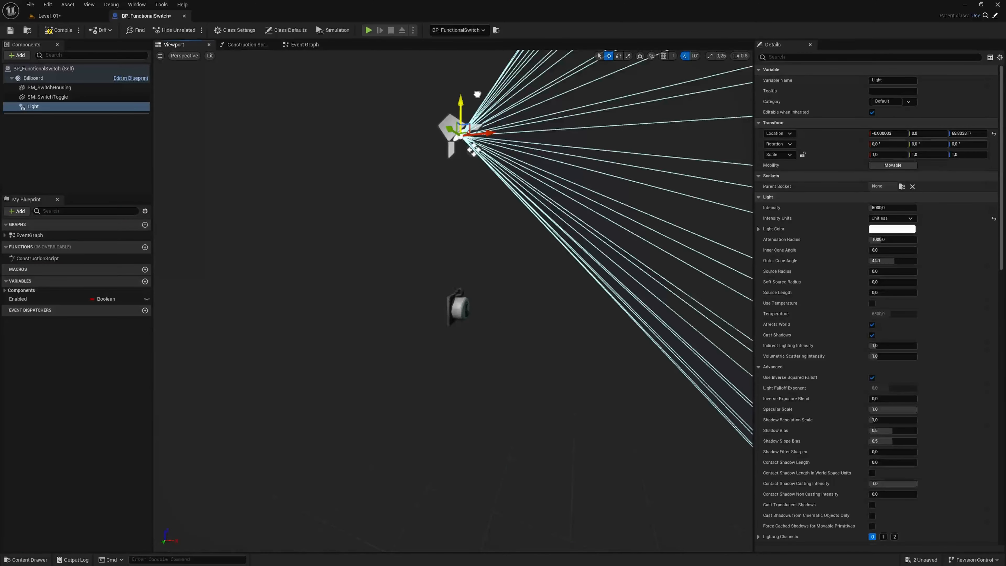
key(d)
right_drag(478, 93, 415, 101)
scroll(428, 109, down, 1)
key(a)
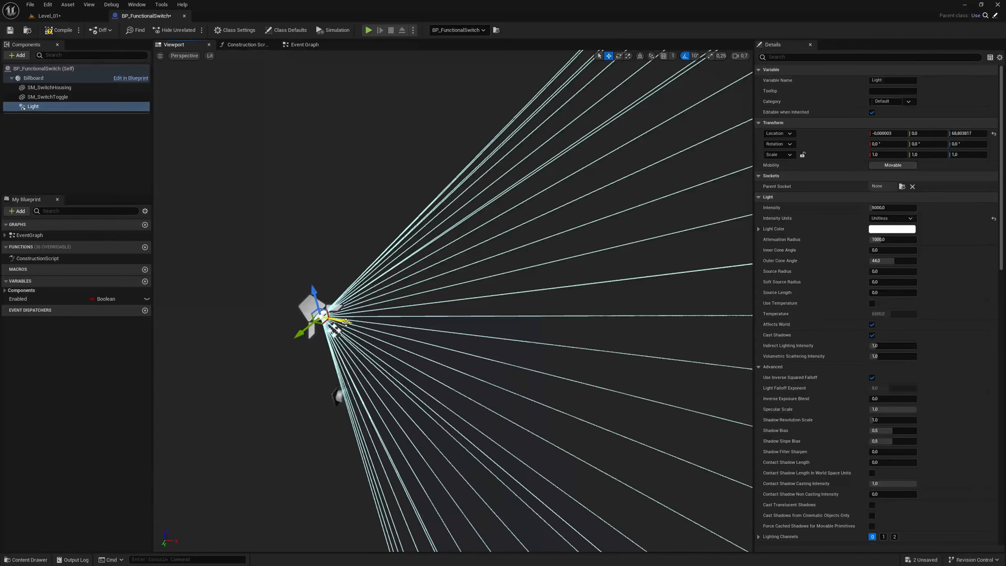
drag(345, 321, 434, 341)
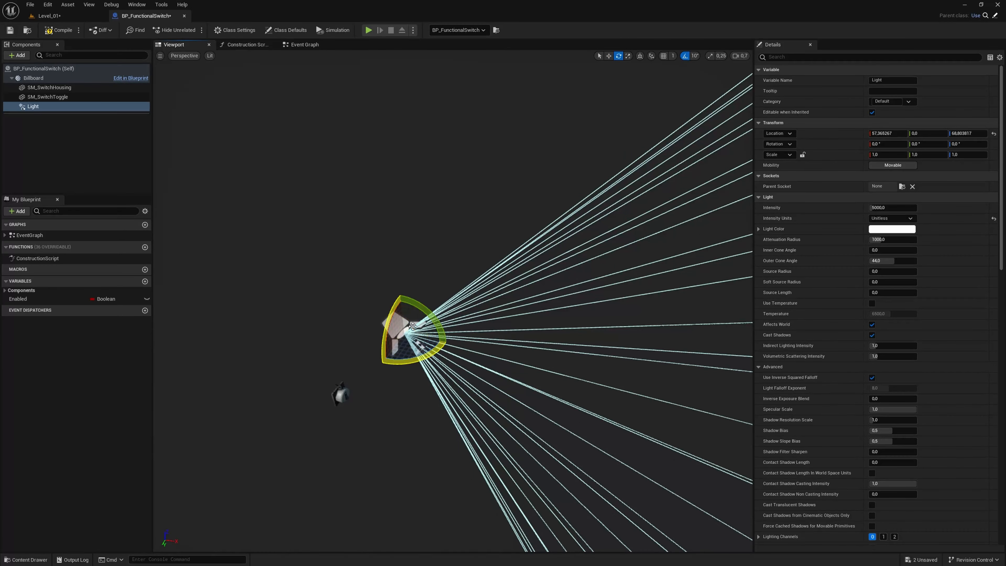
- Rotate Light -90° about Y so it shines downward, raise it to about 170 units in Z, and compile the blueprint
drag(408, 297, 417, 348)
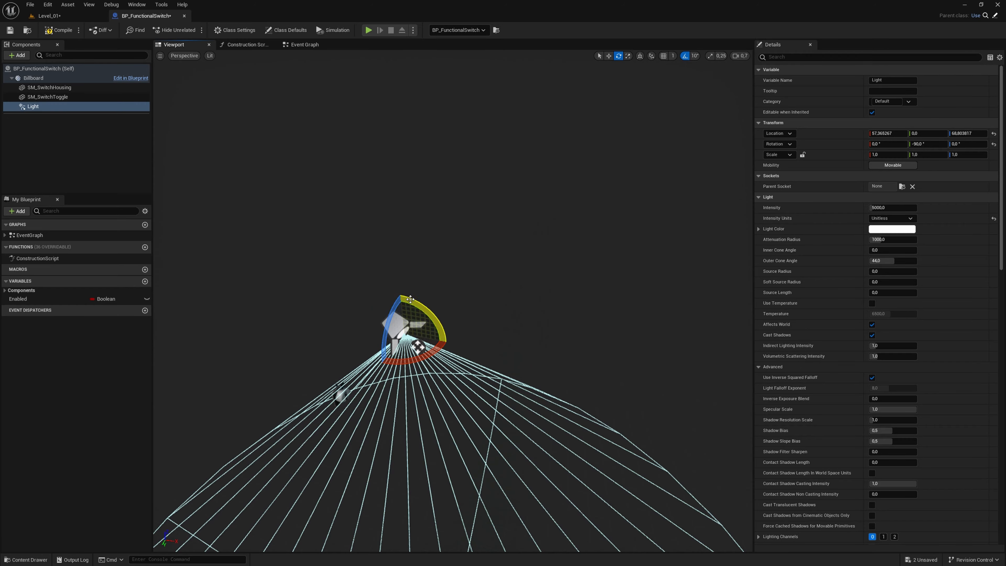
right_drag(399, 438, 437, 234)
drag(428, 257, 433, 77)
right_drag(450, 129, 451, 85)
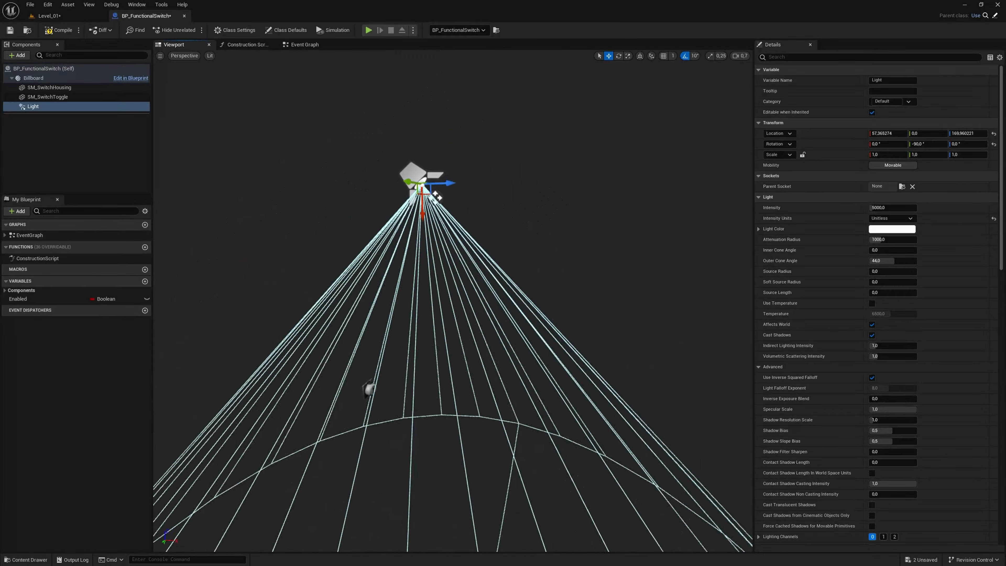
right_drag(450, 199, 429, 173)
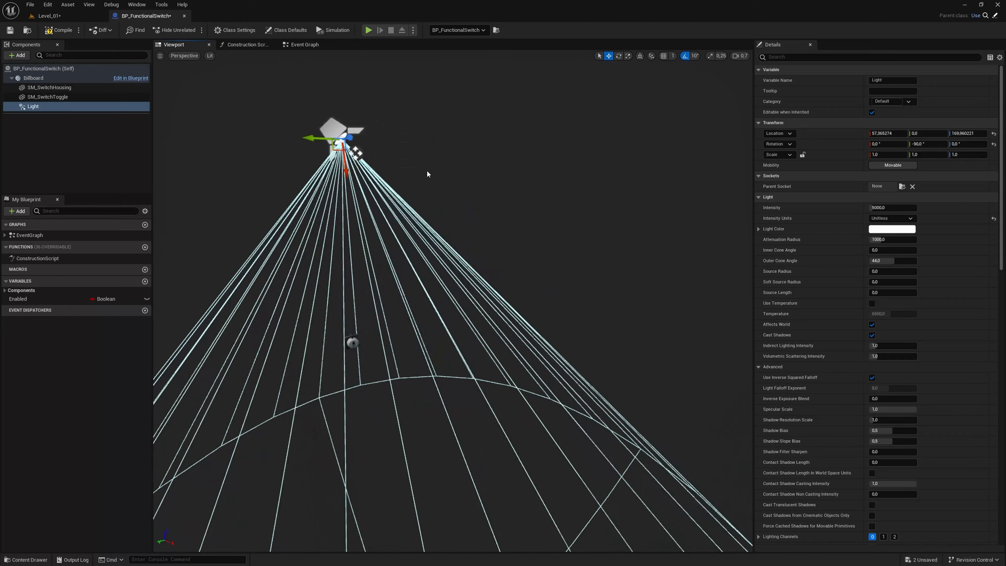
drag(313, 136, 313, 134)
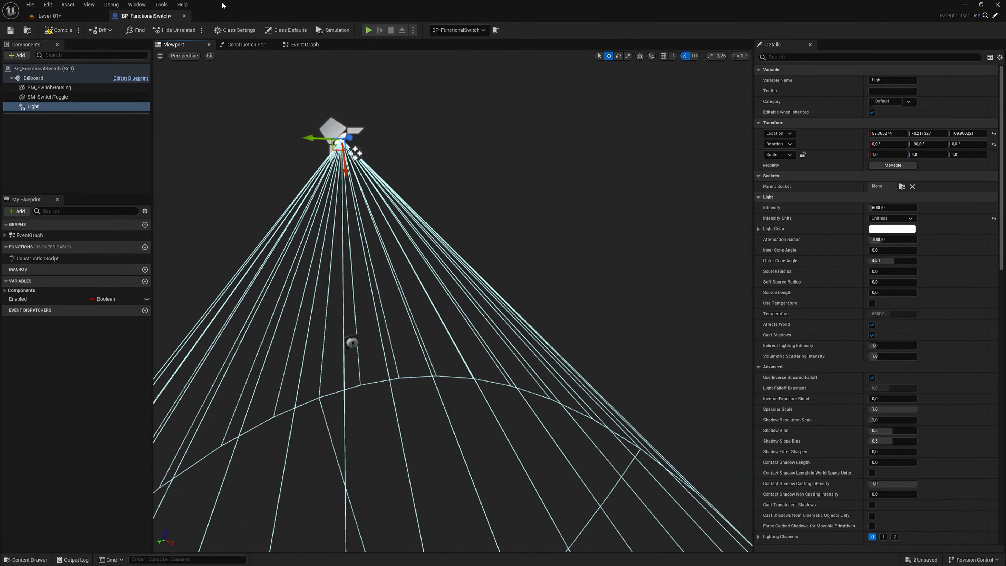
click(57, 30)
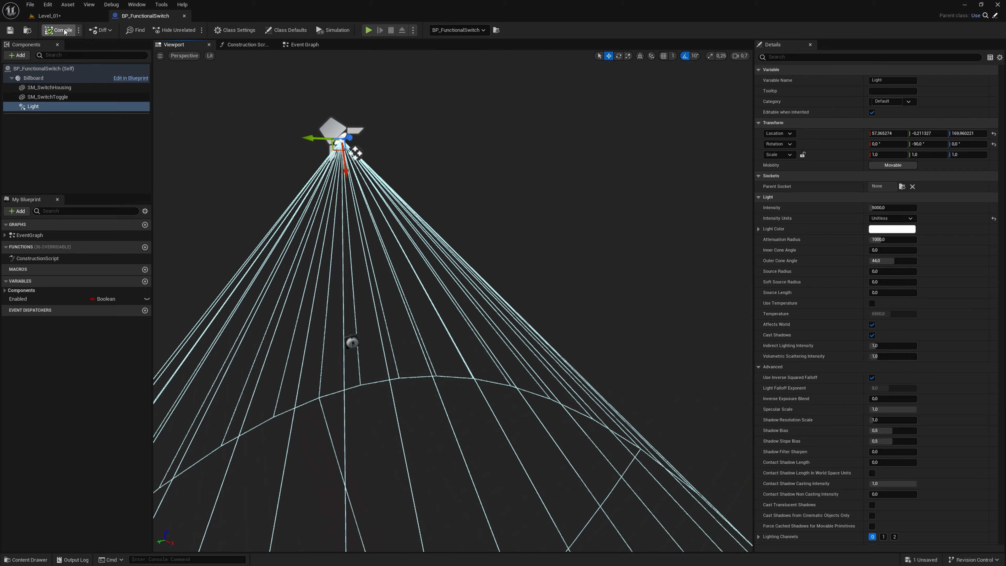
- Play the level to check the switch's new light, and end the play session
click(57, 16)
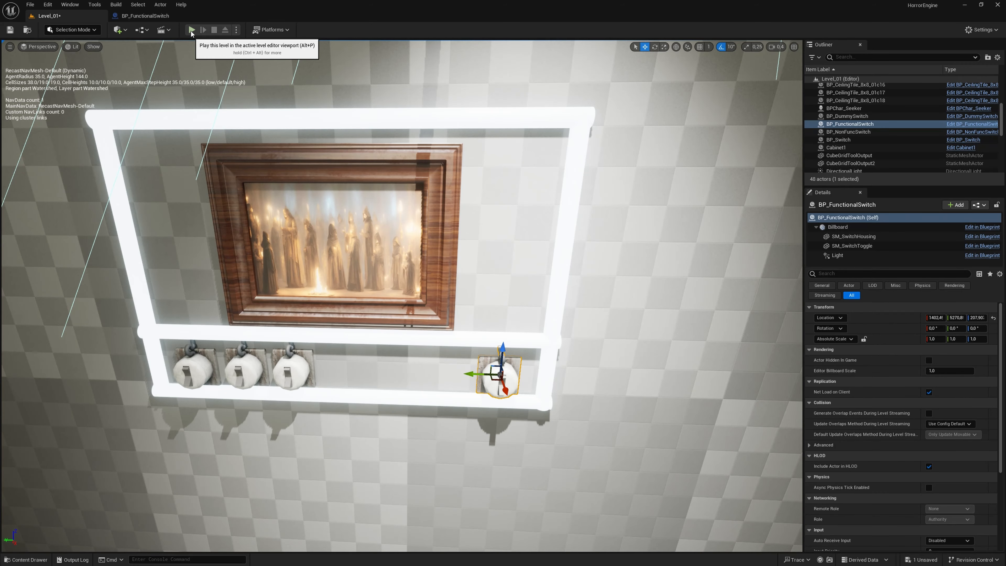
click(191, 30)
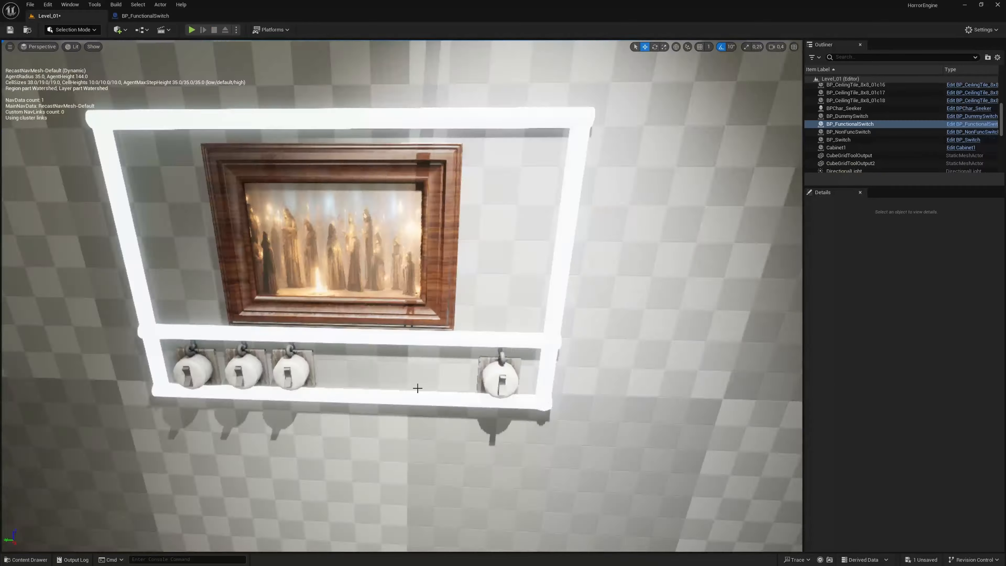
key(Escape)
- Try deleting the PointLight near the ceiling to darken the room, and undo the deletion
right_drag(339, 288, 436, 294)
click(324, 258)
key(s)
scroll(324, 258, up, 2)
key(s)
key(Delete)
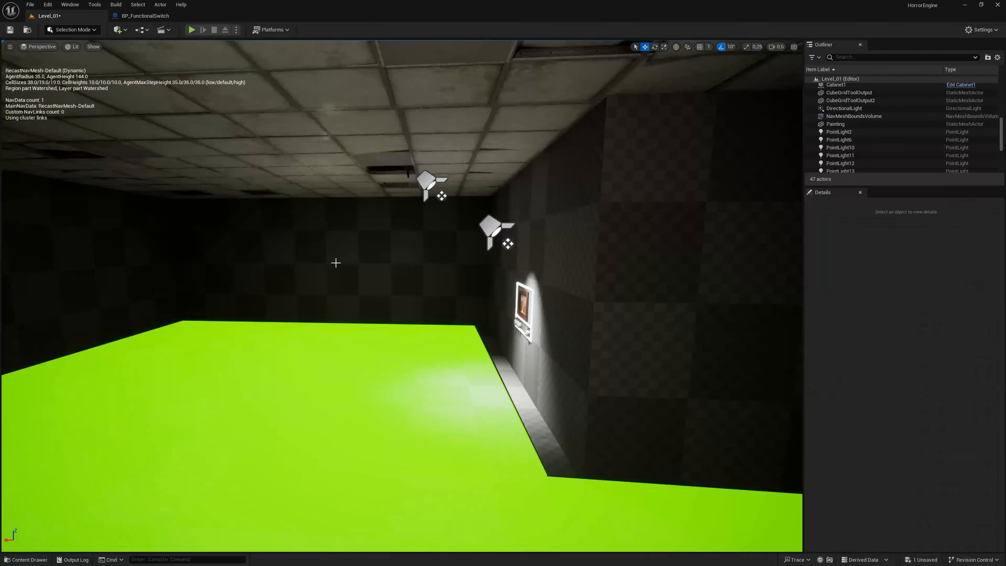
right_drag(339, 266, 238, 265)
right_drag(370, 291, 230, 291)
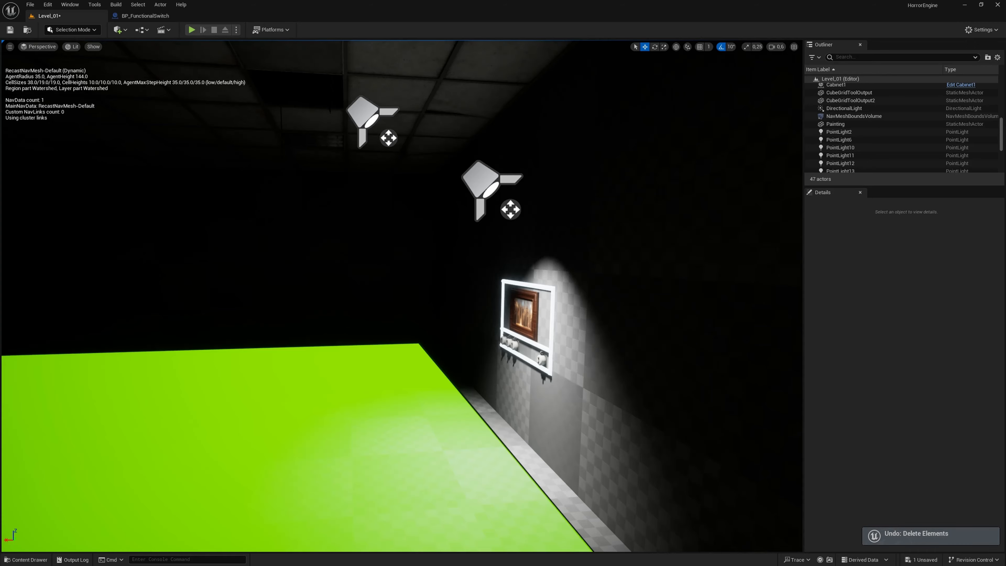
right_drag(555, 292, 393, 292)
key(ctrl+z)
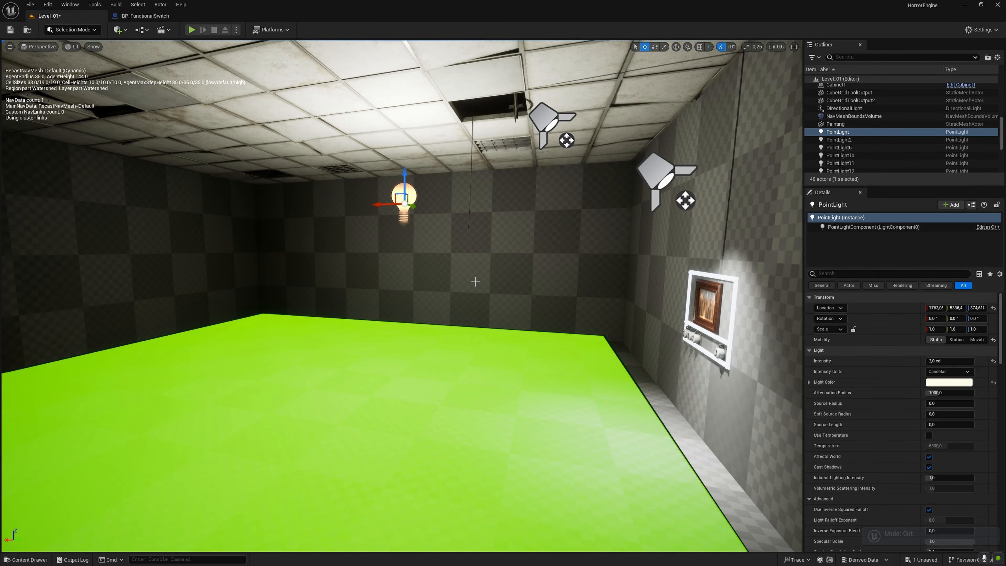
- Set the PointLight's intensity to 0 cd
text(0)
key(Return)
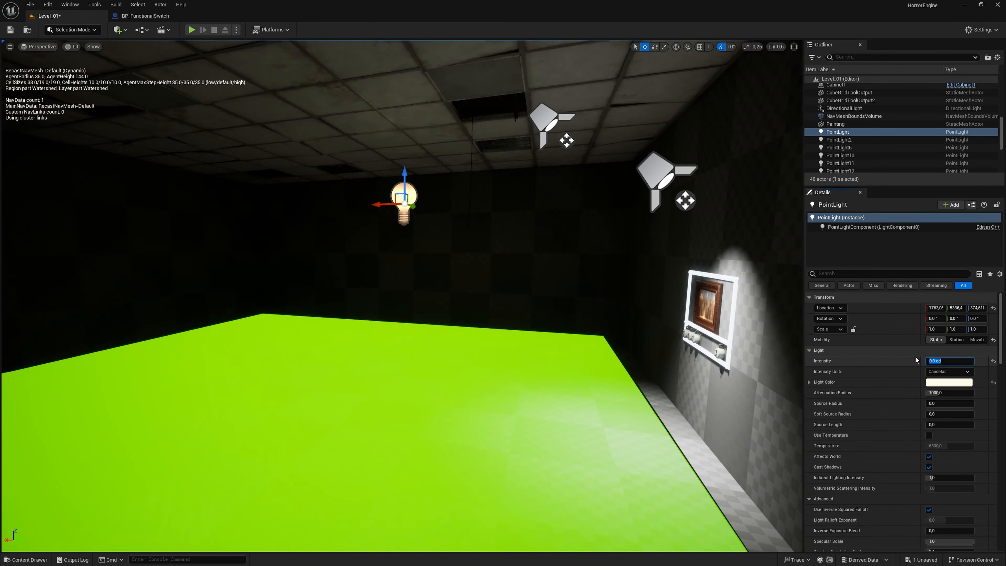
- Compare the light cones of BP_FunctionalSwitch and BP_Switch in the level, examining how they hit the wall
mouse_move(523, 388)
right_down()
mouse_move(579, 393)
mouse_move(586, 349)
right_up()
key(w)
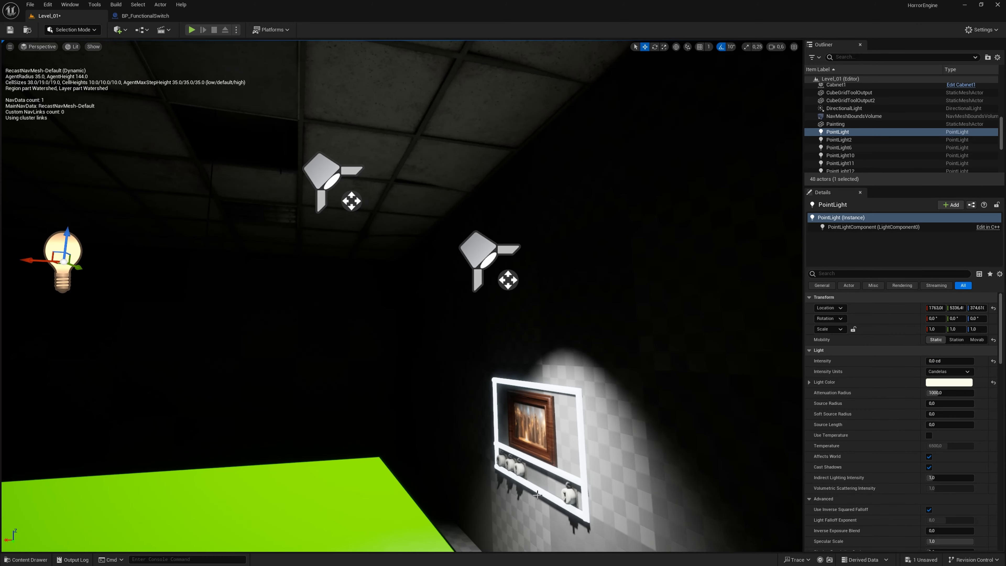
click(566, 492)
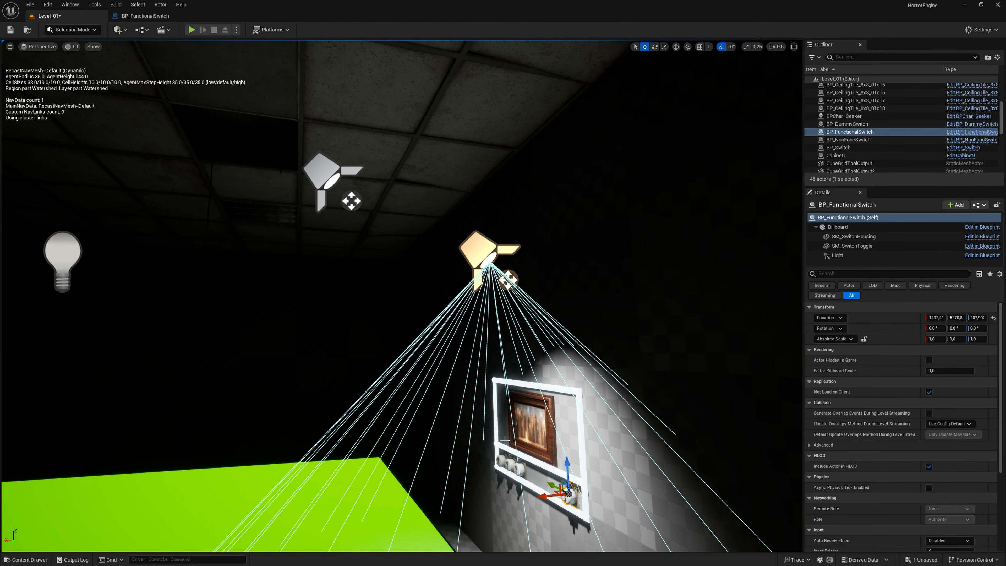
click(340, 211)
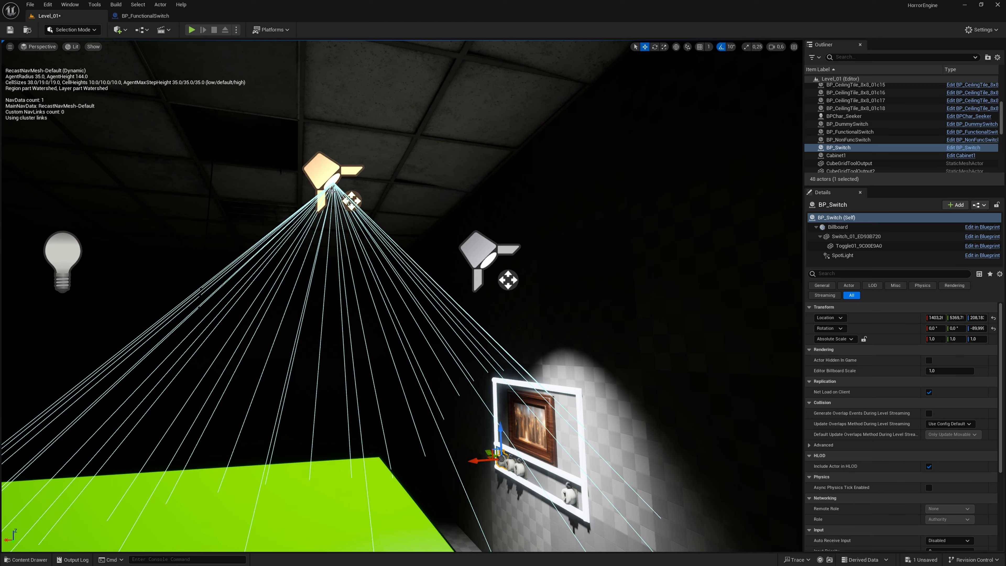
click(565, 506)
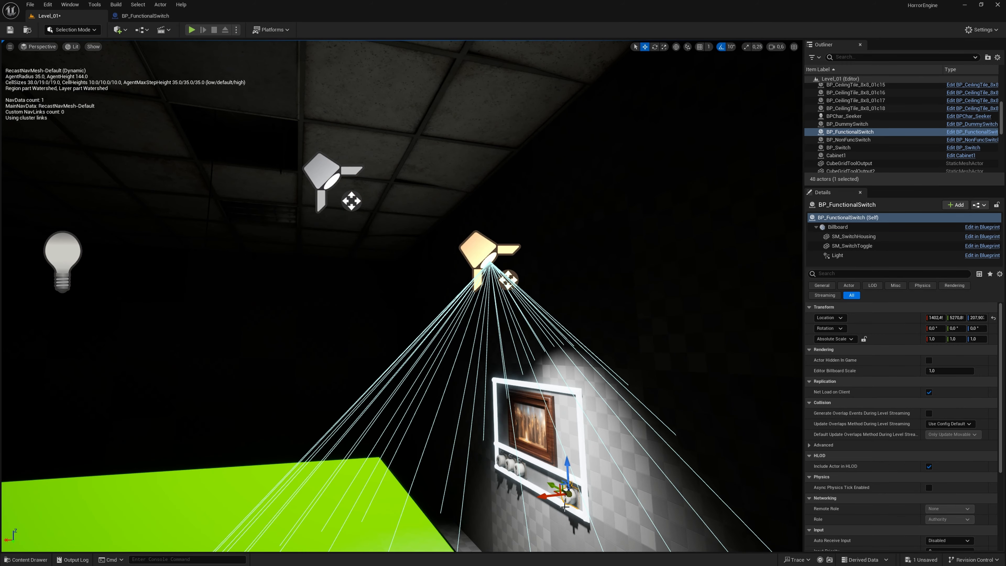
key(d)
right_drag(510, 307, 485, 352)
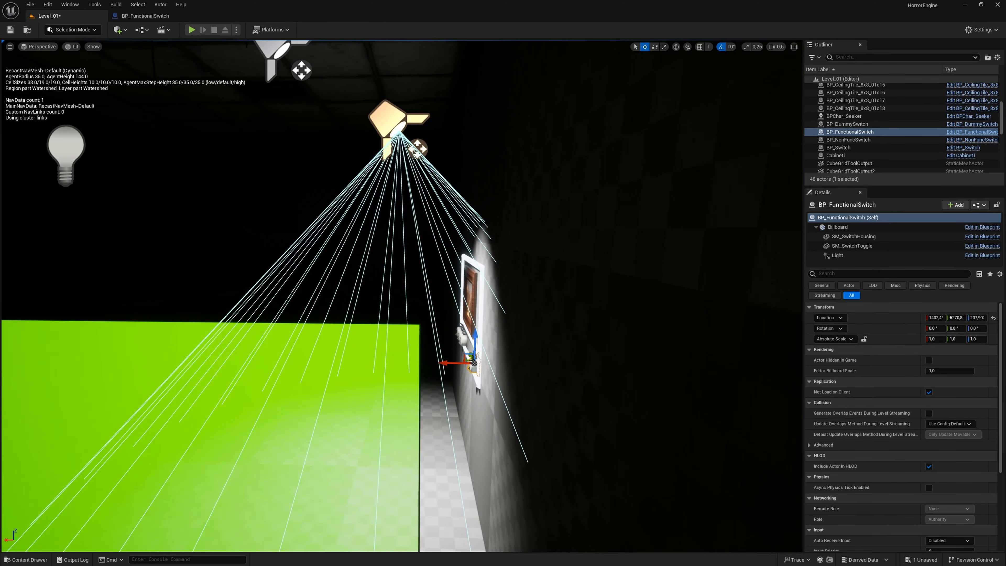
- Move Light in the BP_FunctionalSwitch blueprint farther out from the switch, to about 156 units in X
click(154, 20)
right_drag(357, 238, 527, 226)
key(a)
right_drag(366, 118, 362, 120)
key(d)
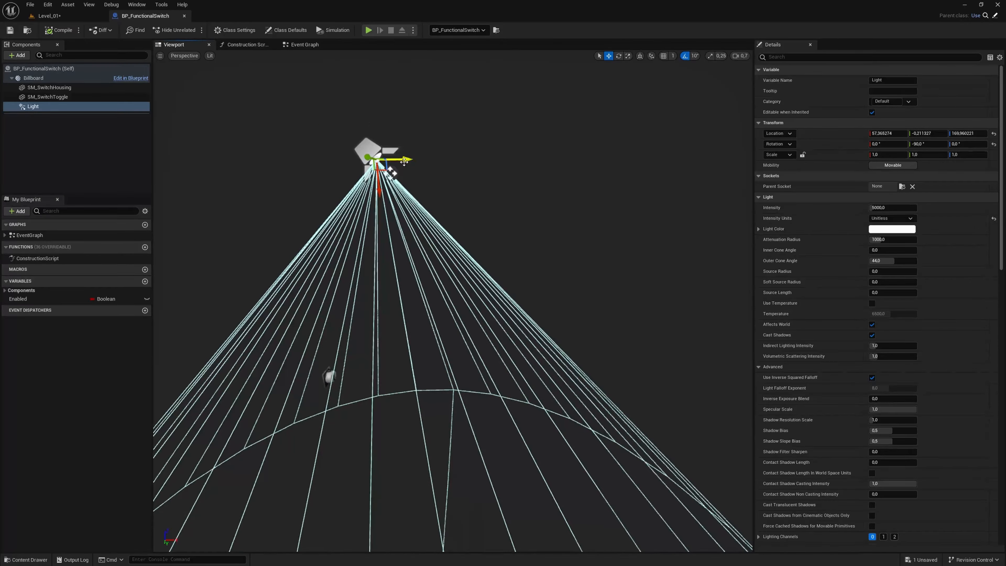
drag(405, 160, 590, 193)
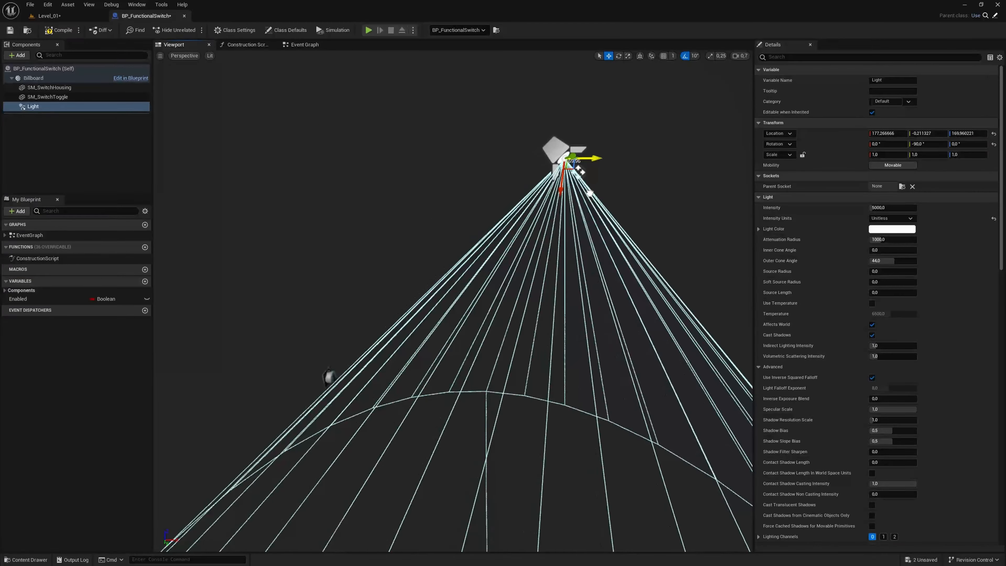
drag(599, 156, 565, 159)
key(a)
right_drag(563, 178, 610, 195)
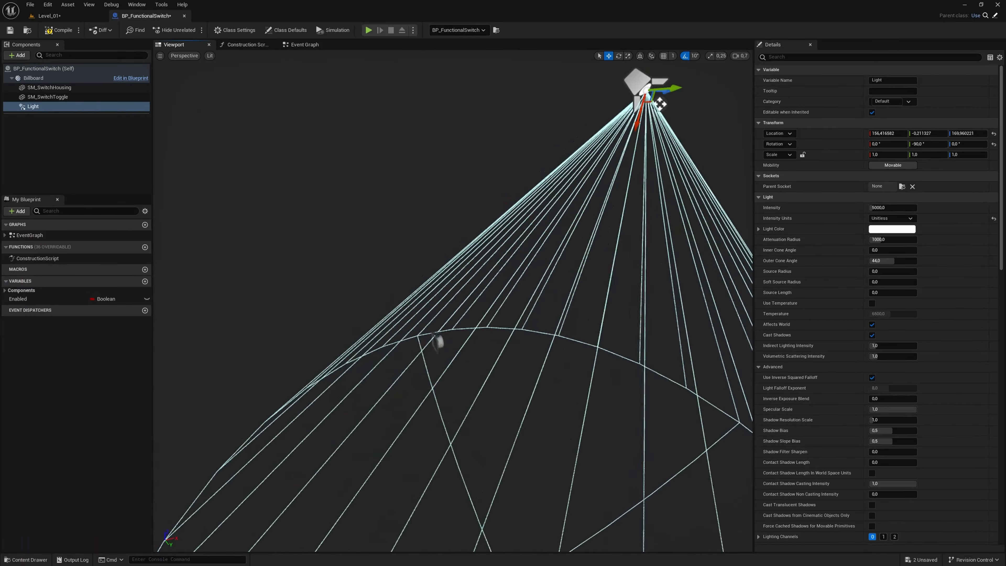
- Play-test Level_01 beside the switches and check how the repositioned light illuminates the wall and floor
click(70, 19)
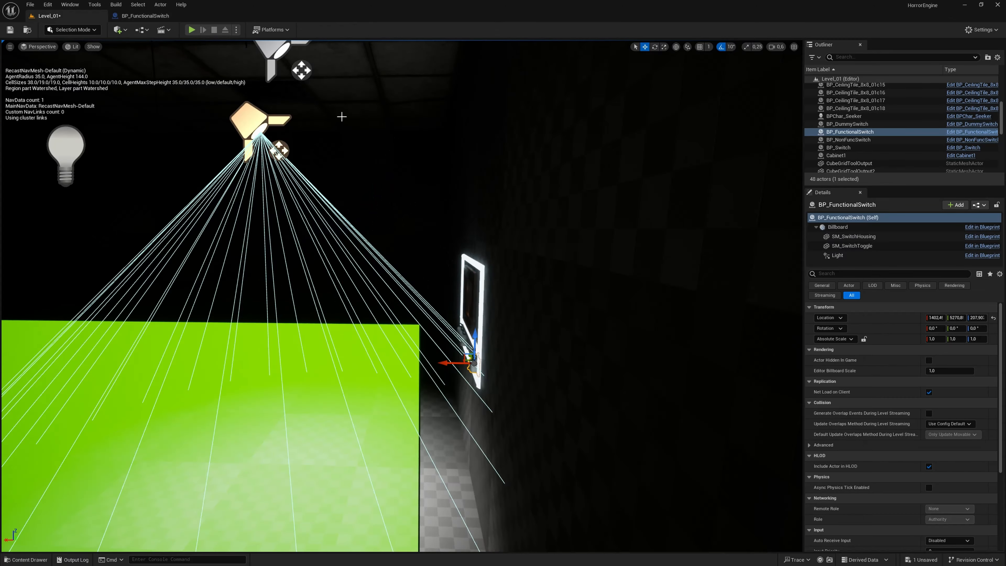
right_drag(341, 123, 361, 414)
key(a)
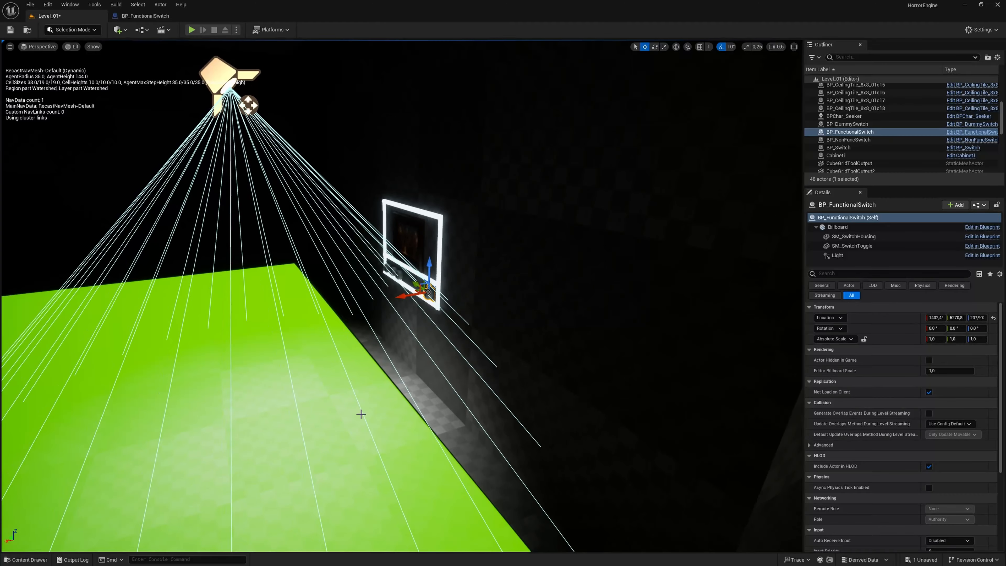
right_click(362, 415)
click(396, 407)
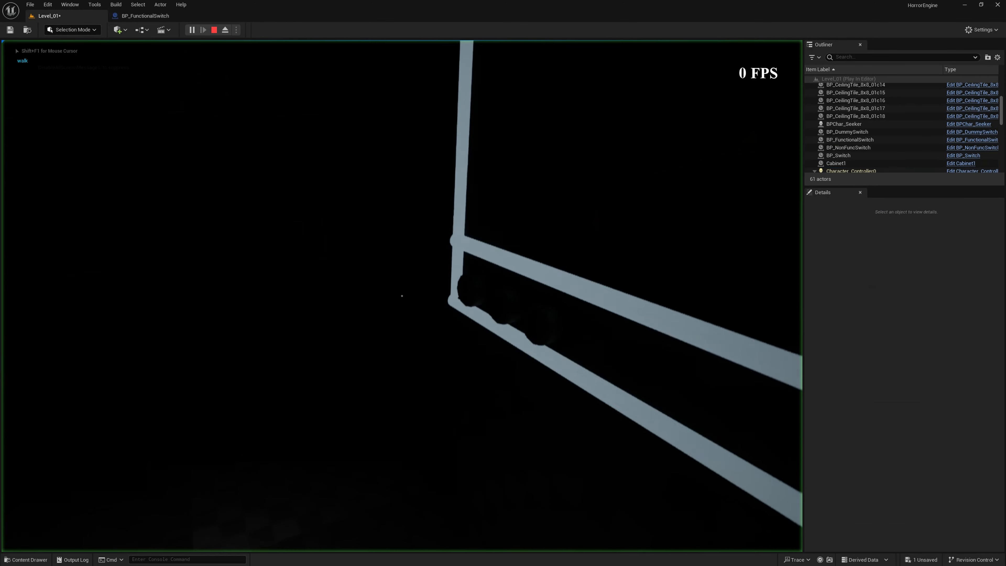
key(a)
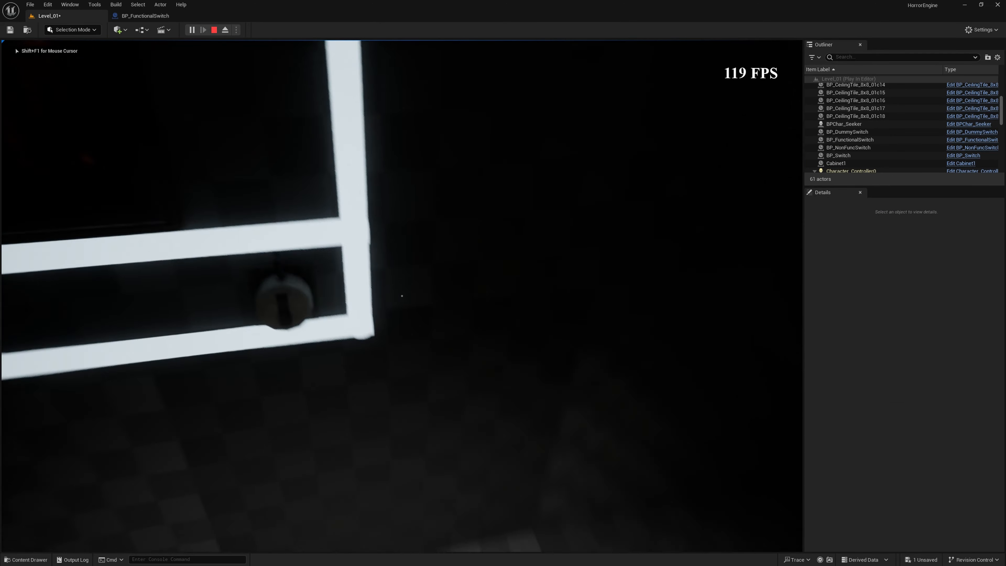
key(e)
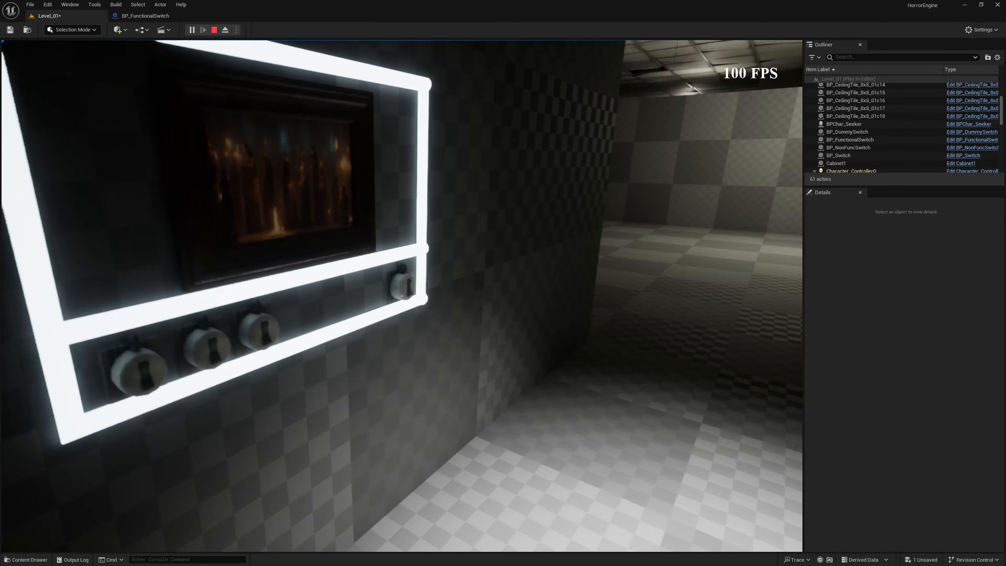
key(e)
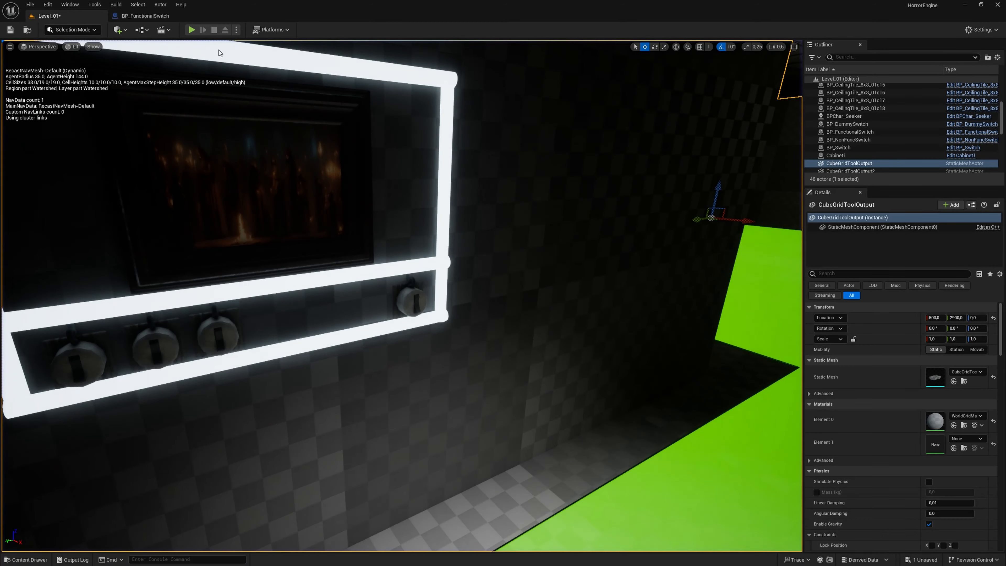
- Move Light in the BP_FunctionalSwitch blueprint back closer to the switch, to about 113 units in X
click(146, 16)
right_drag(523, 335, 562, 318)
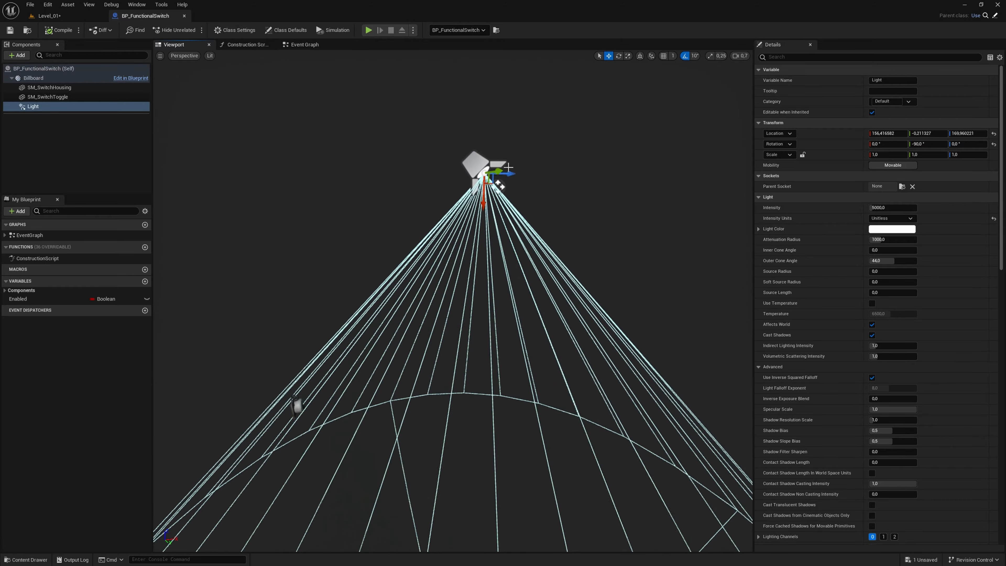
drag(509, 175, 459, 189)
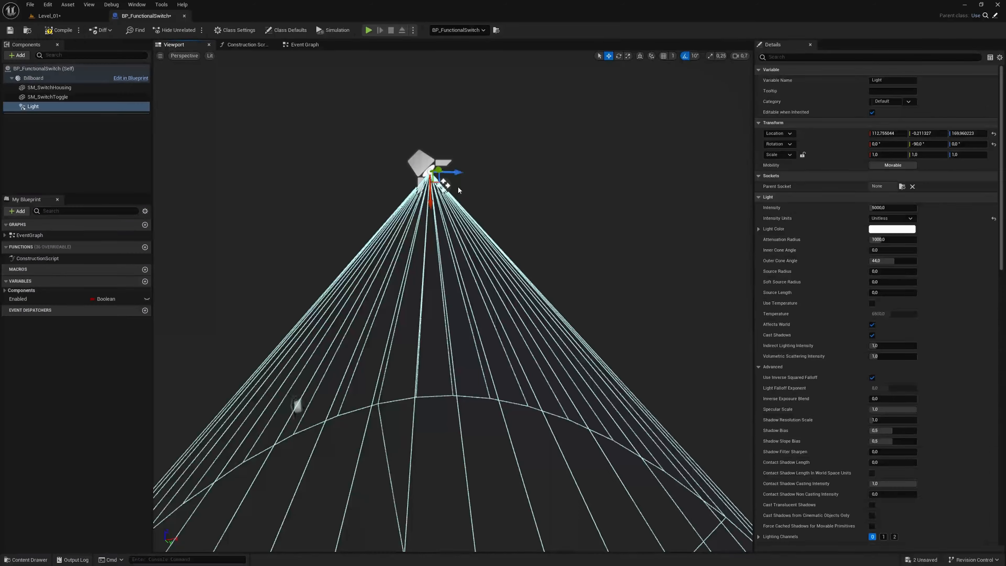
- Play-test Level_01 again, walking around the framed painting and switches to examine the light coverage on the wall and floor
click(58, 16)
right_drag(412, 308, 438, 322)
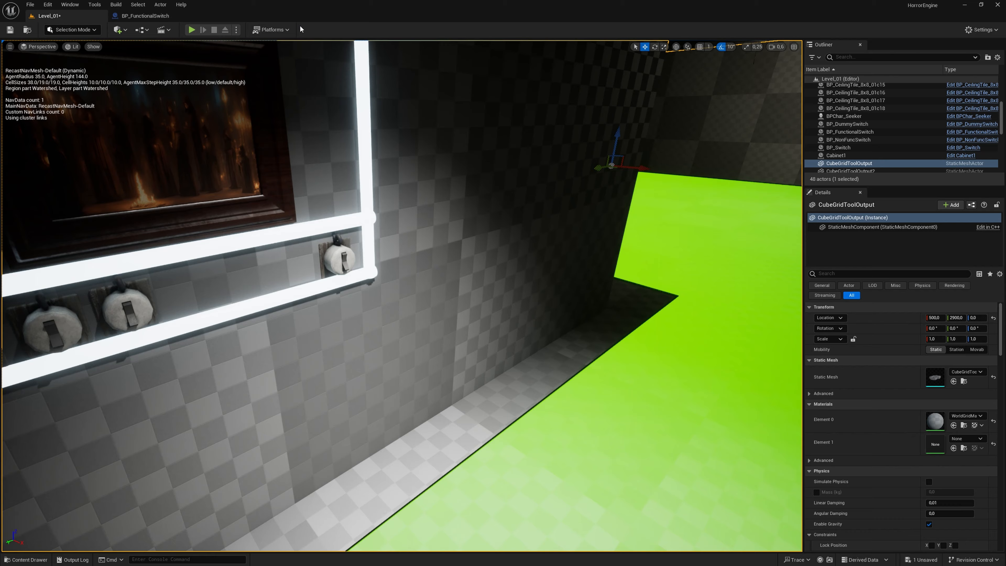
click(191, 29)
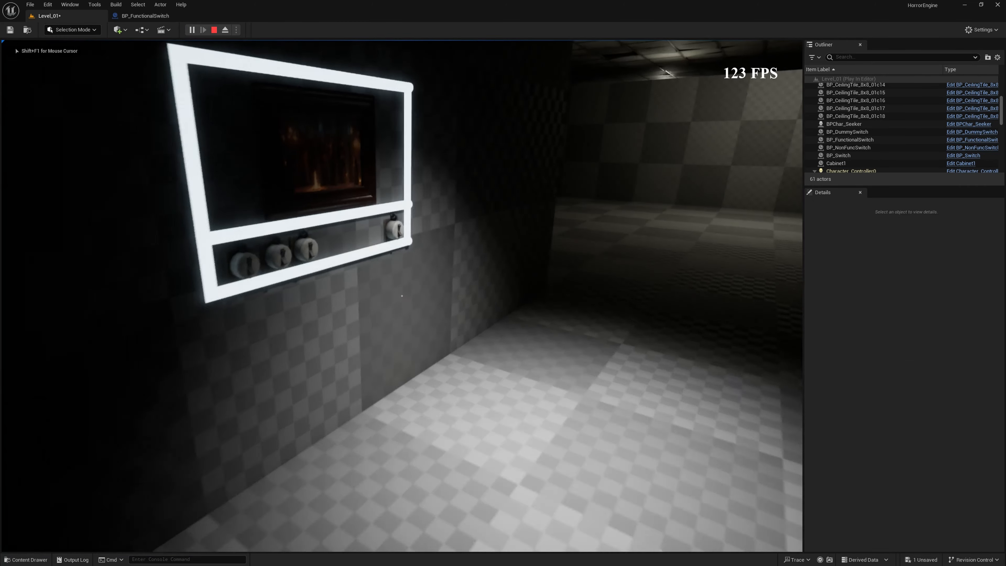
key(w)
key(d)
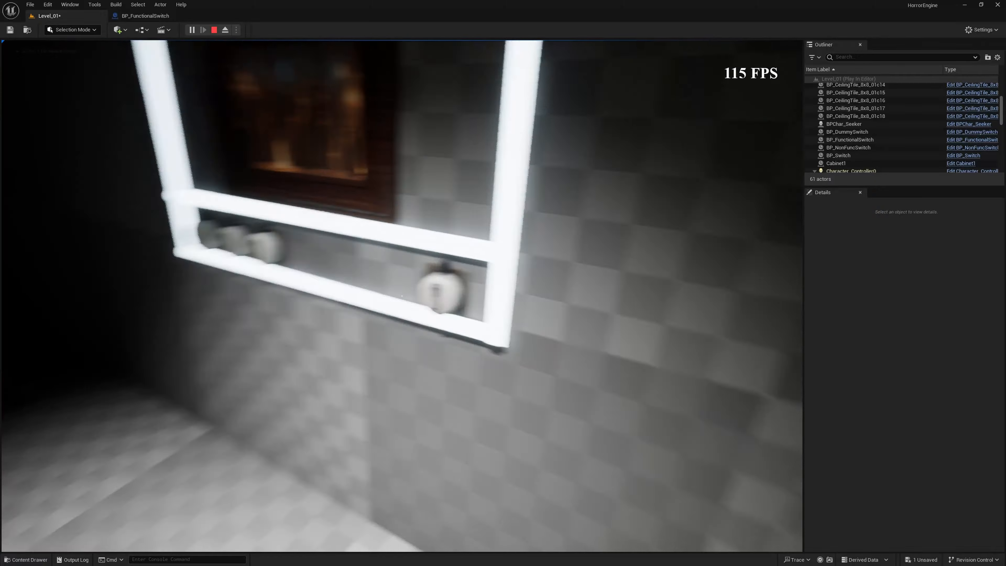
key(a)
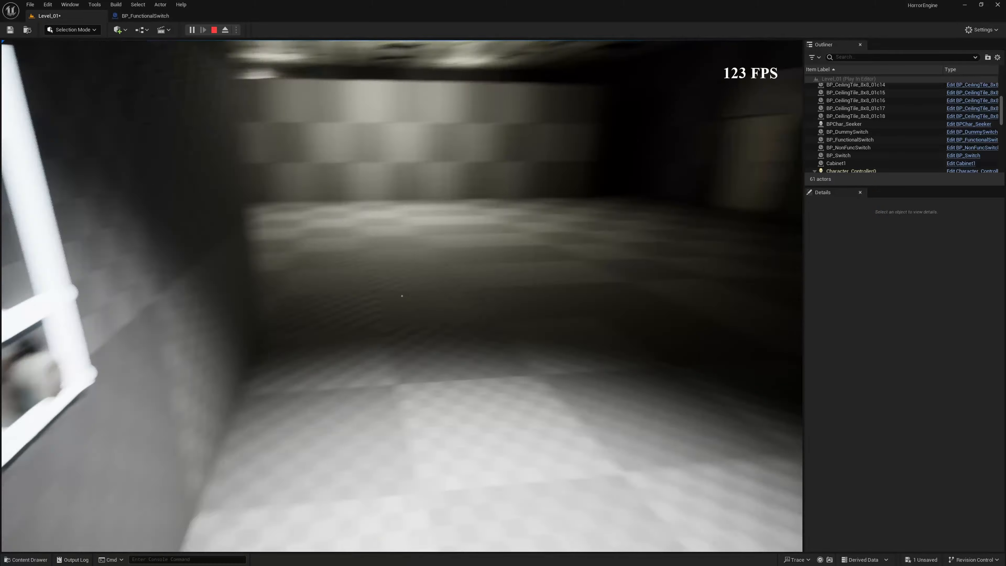
key(s)
key(w)
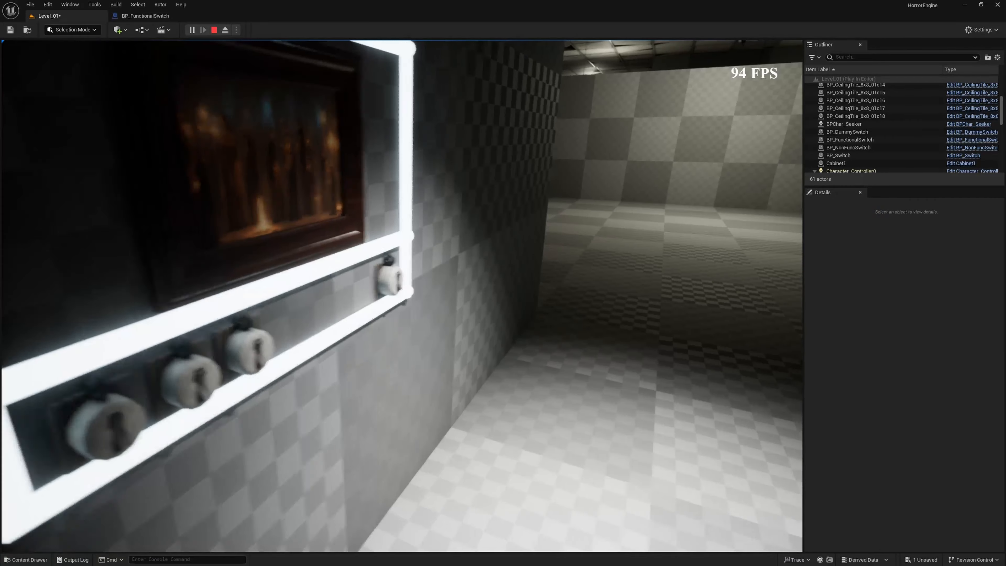
key(w)
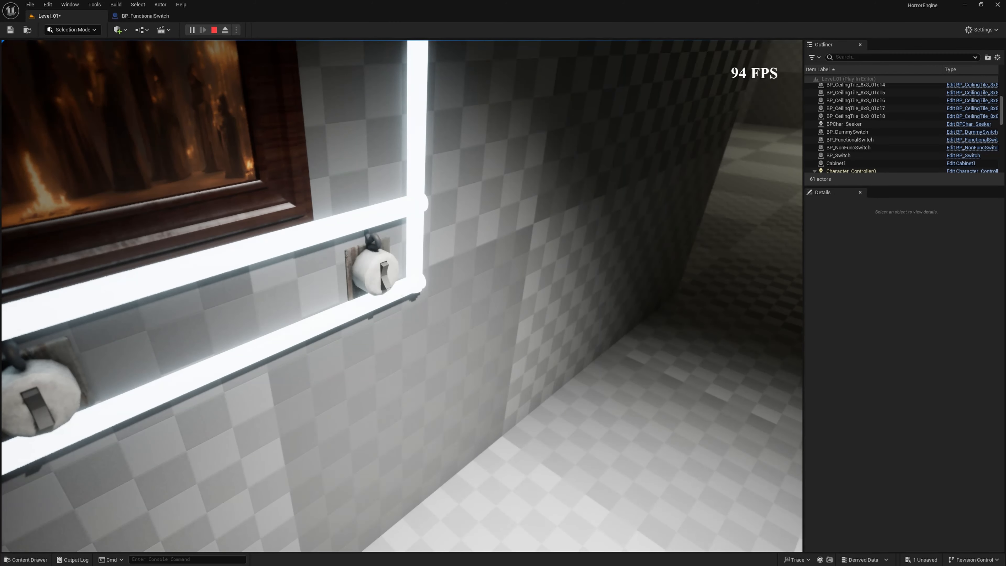
key(Escape)
right_click(470, 273)
- Add a Set Visibility (Light) node after the SET Enabled node of Interaction Handler in BP_FunctionalSwitch's event graph
click(145, 16)
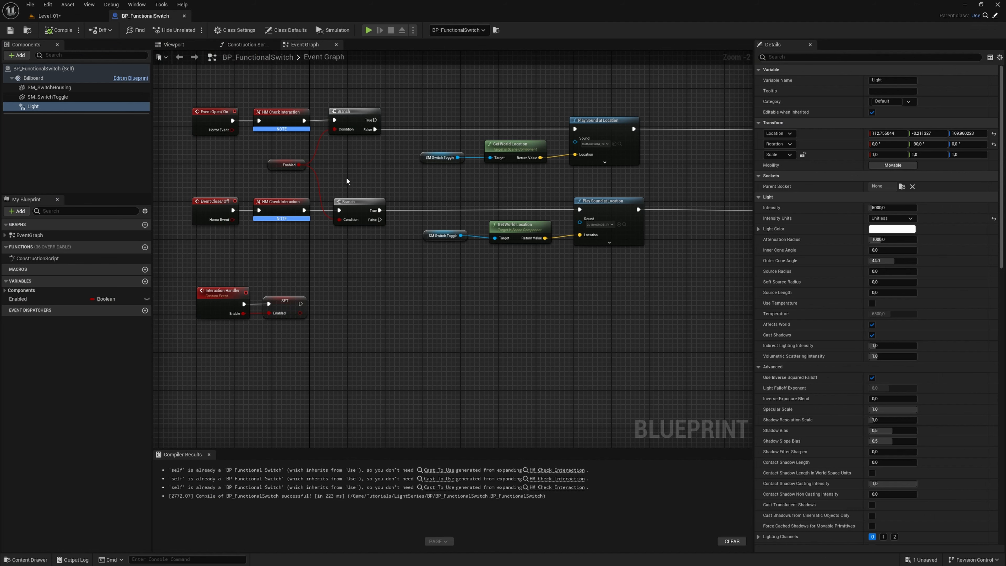
scroll(338, 309, down, 1)
right_drag(338, 309, 326, 230)
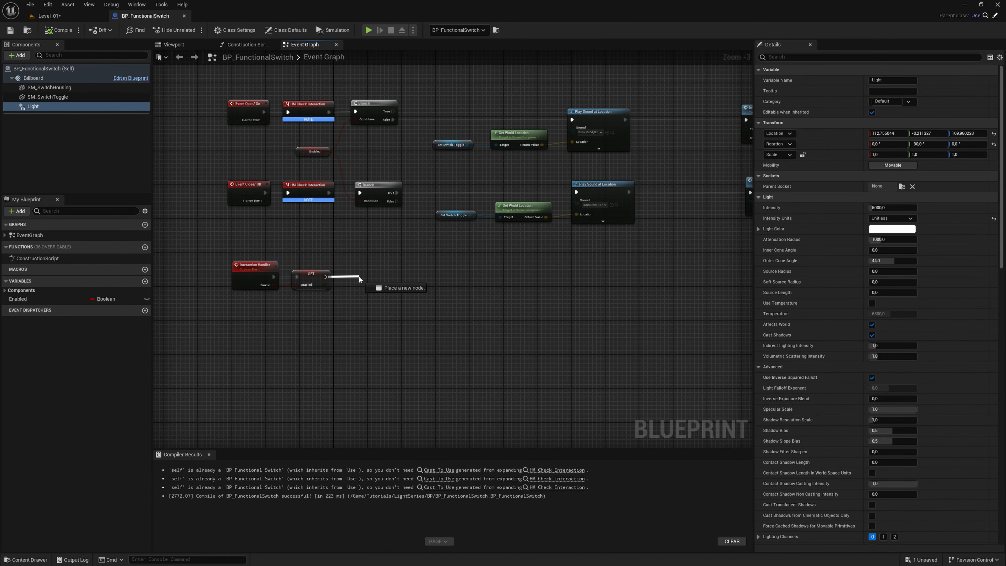
drag(359, 276, 359, 276)
text(s)
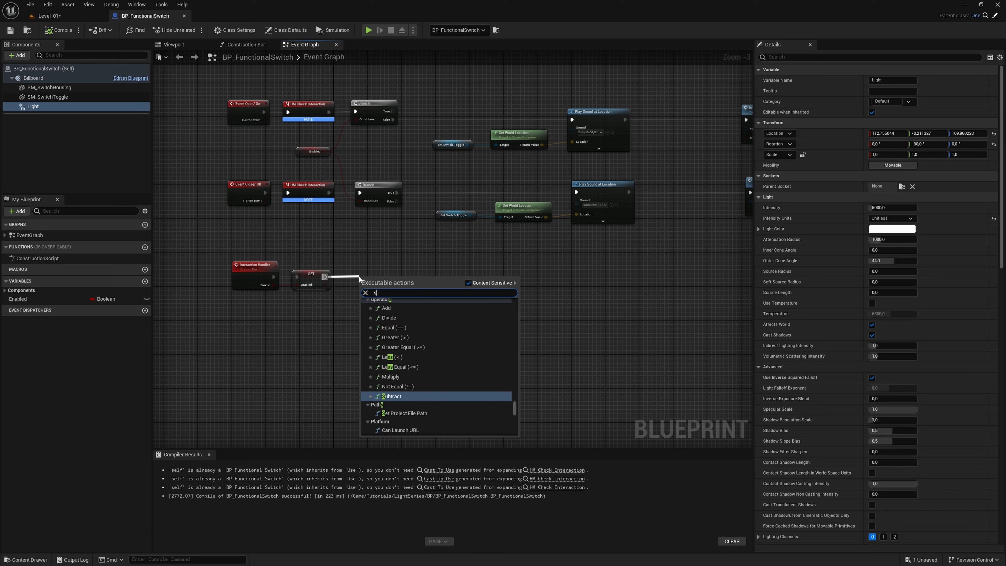
text(et v)
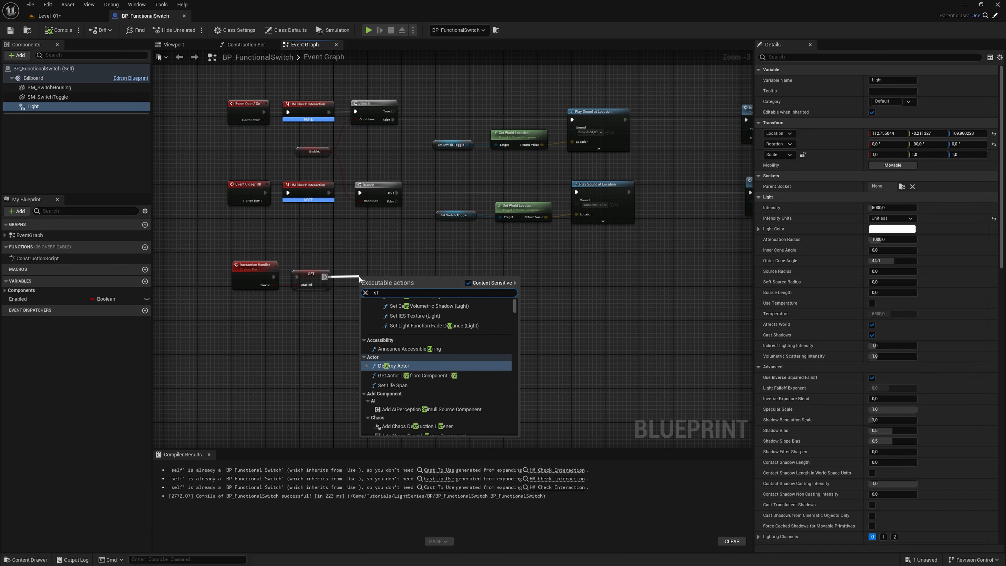
text(i)
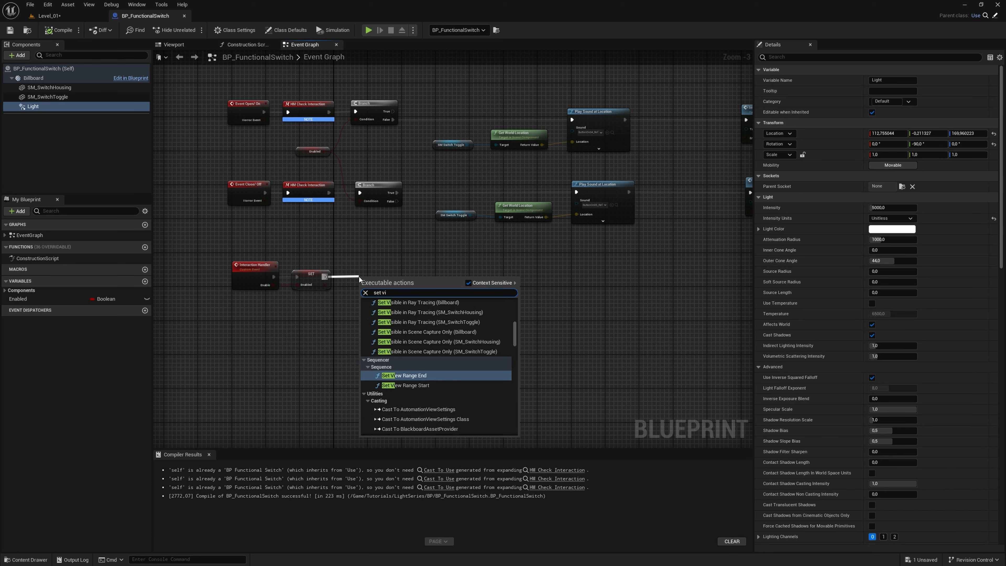
text(si)
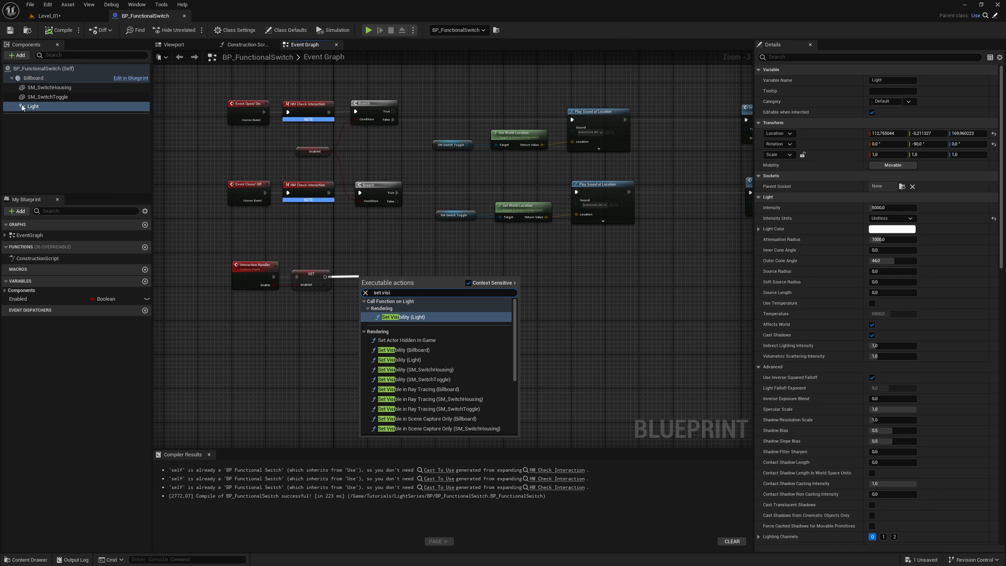
click(422, 316)
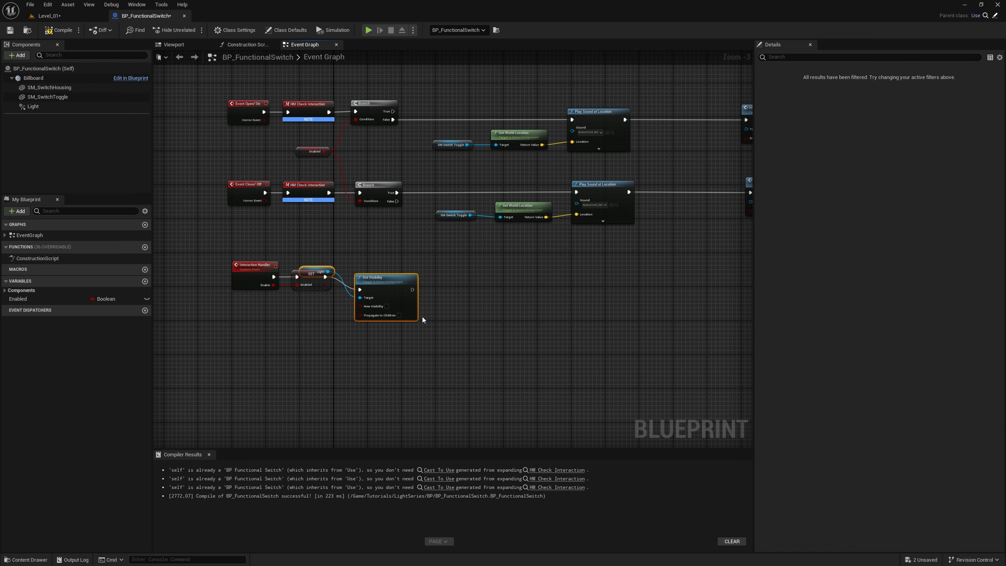
- Line up the Interaction Handler, SET, Light and Set Visibility nodes in a tidy row
scroll(423, 316, up, 2)
drag(434, 269, 428, 274)
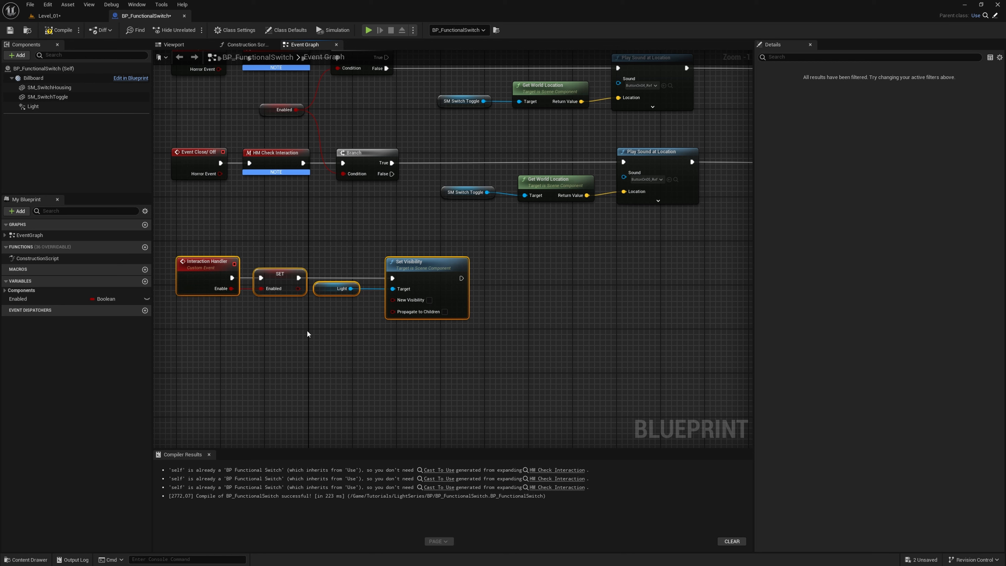
click(337, 343)
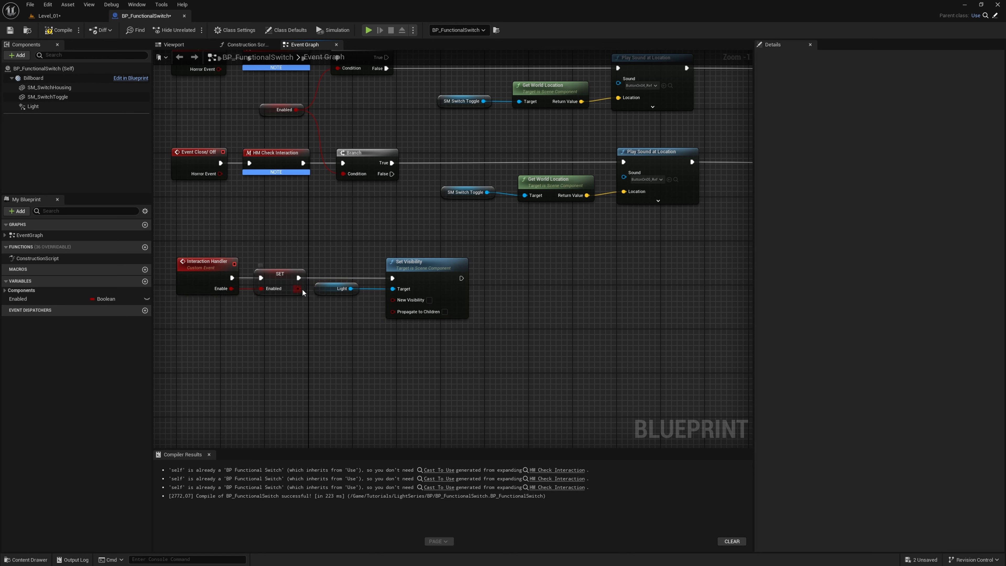
- Connect the SET node's Enabled output to New Visibility on Set Visibility, and route the wire below the Light node with a straightened reroute point
drag(303, 290, 302, 295)
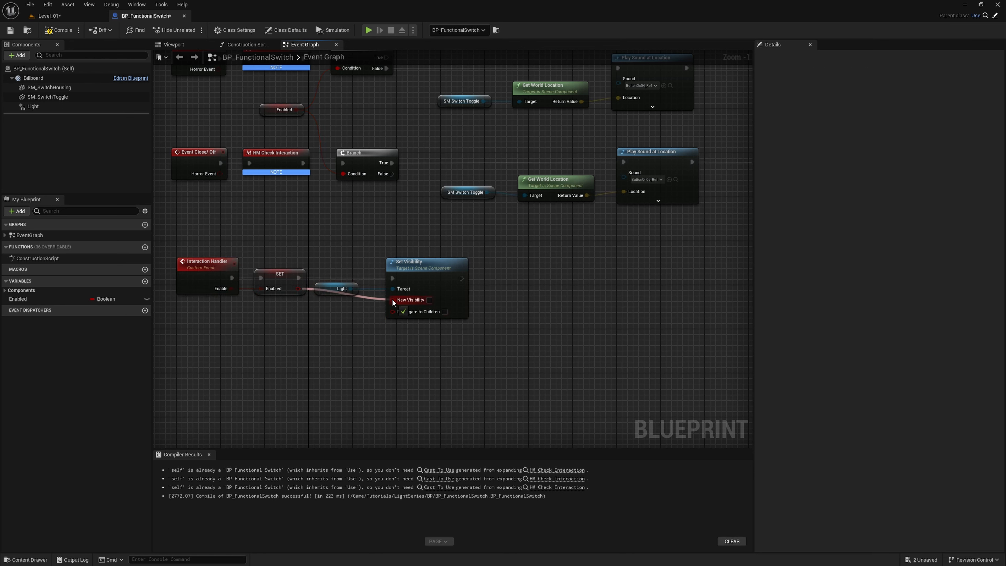
drag(392, 300, 393, 300)
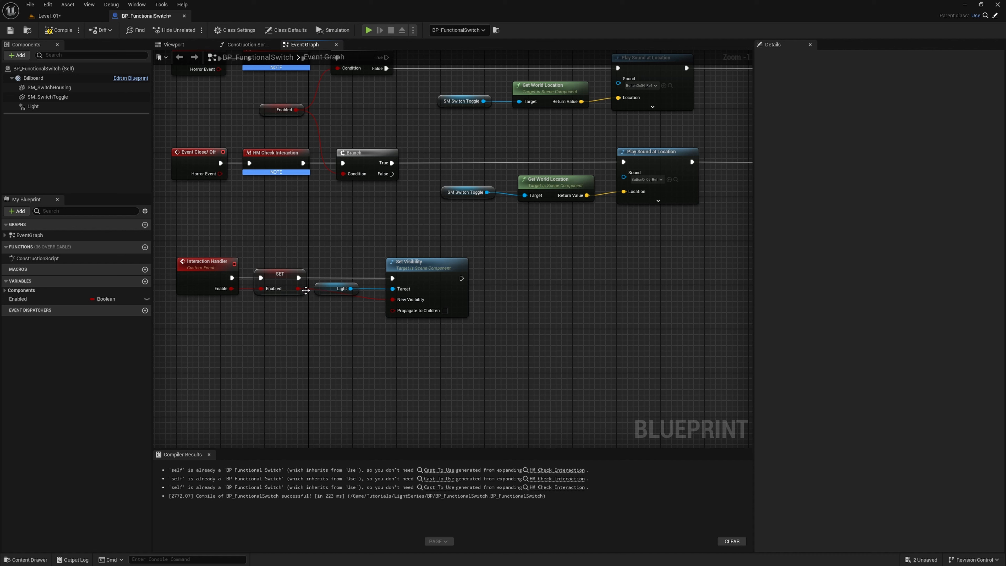
double_click(314, 290)
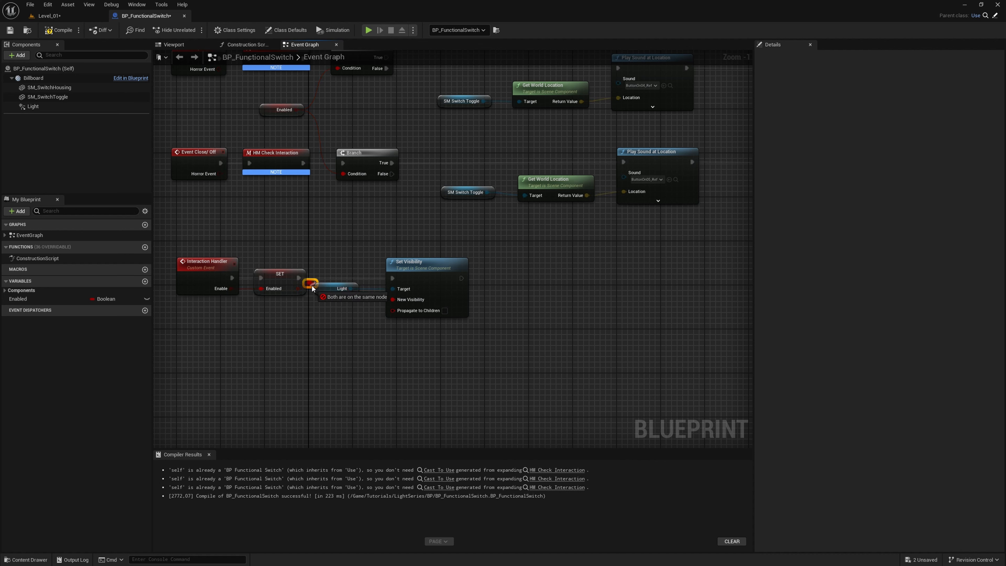
shift+click(424, 270)
key(q)
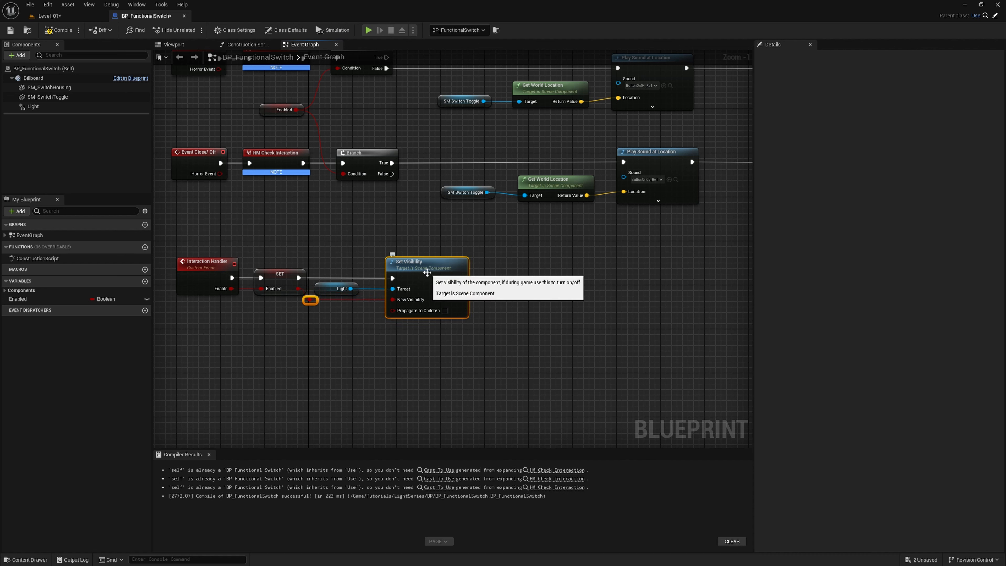
click(369, 352)
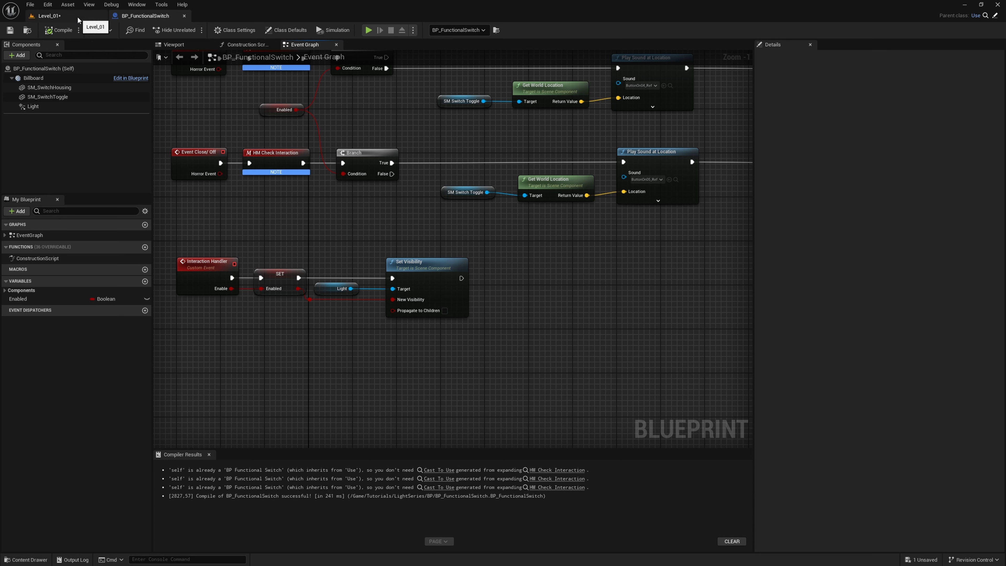
- Play-test Level_01, operate the functional switch beside the three other switches, and look around the ceiling and the darkened wall
click(50, 16)
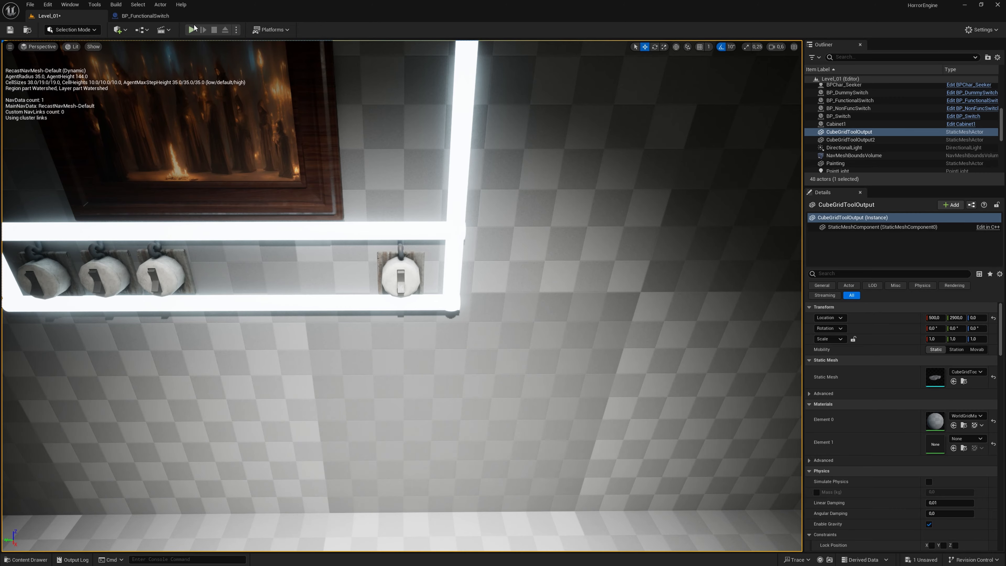
click(190, 29)
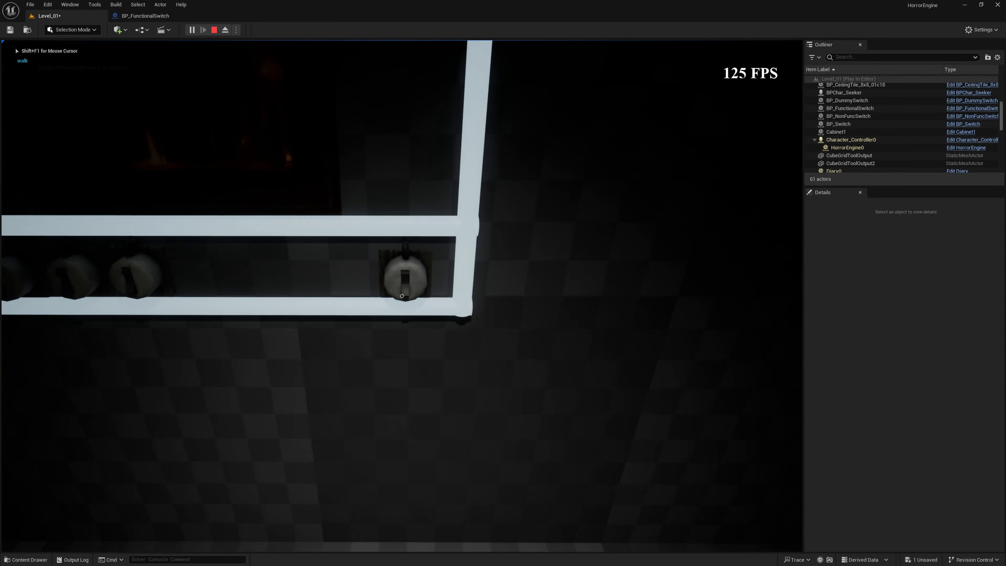
key(d)
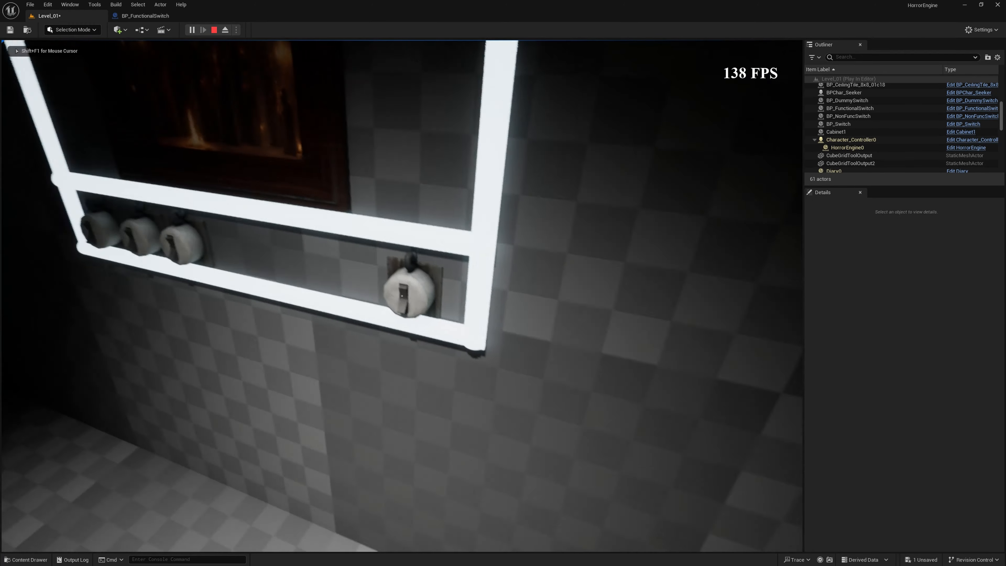
click(402, 295)
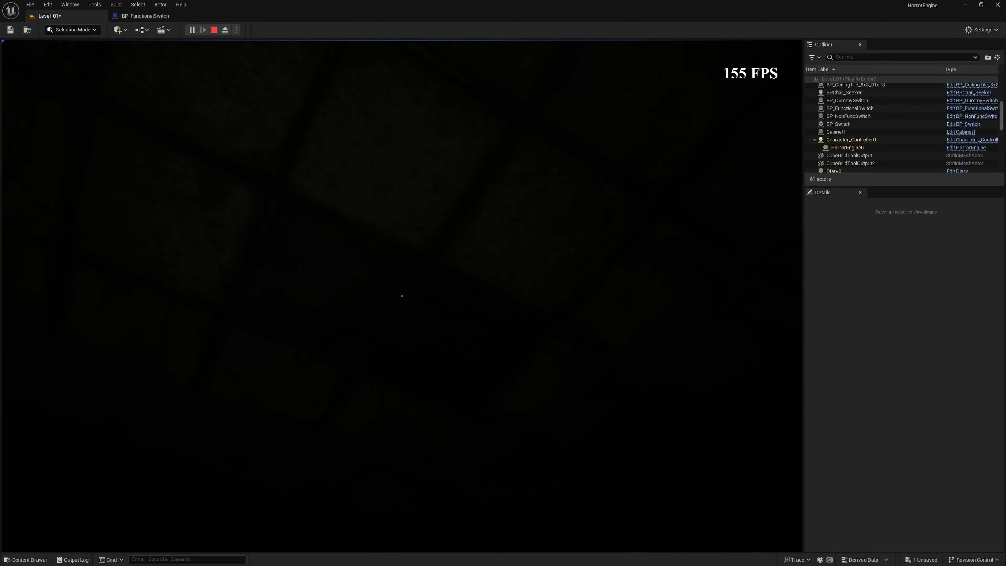
key(w)
key(w)
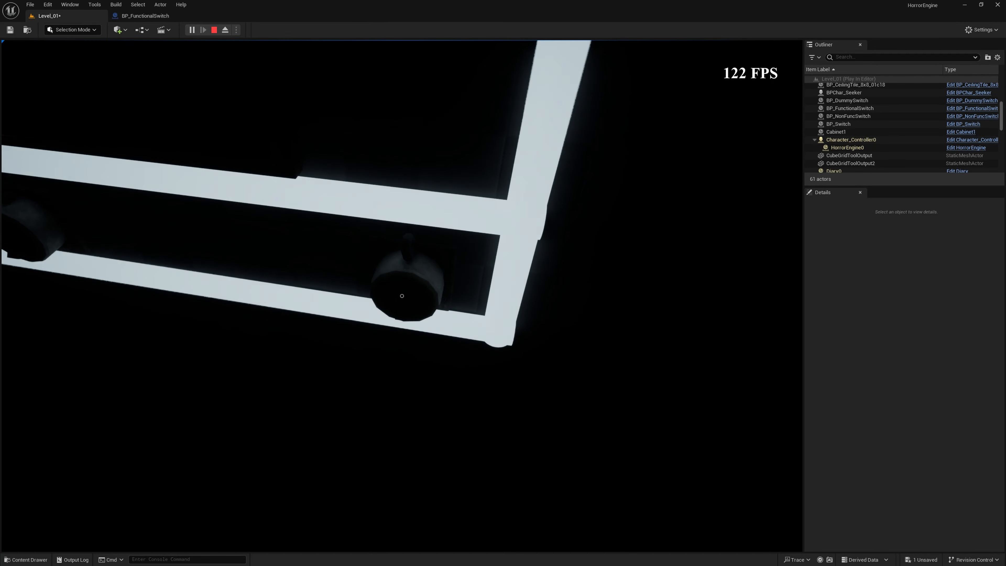
key(Escape)
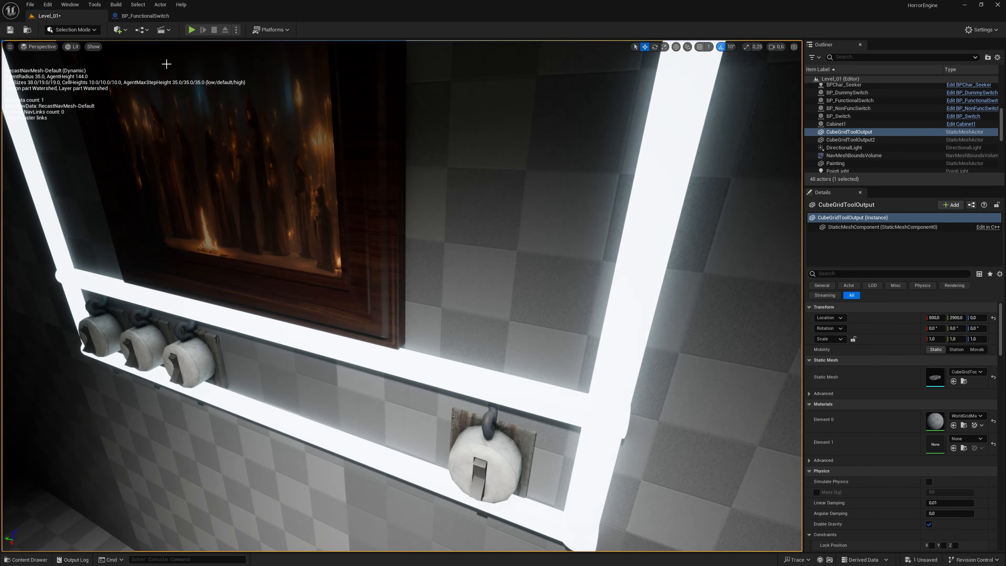
- Play-test Level_01 again, stepping back from and up to the functional switch and toggling it repeatedly to check the spot light's response
click(192, 30)
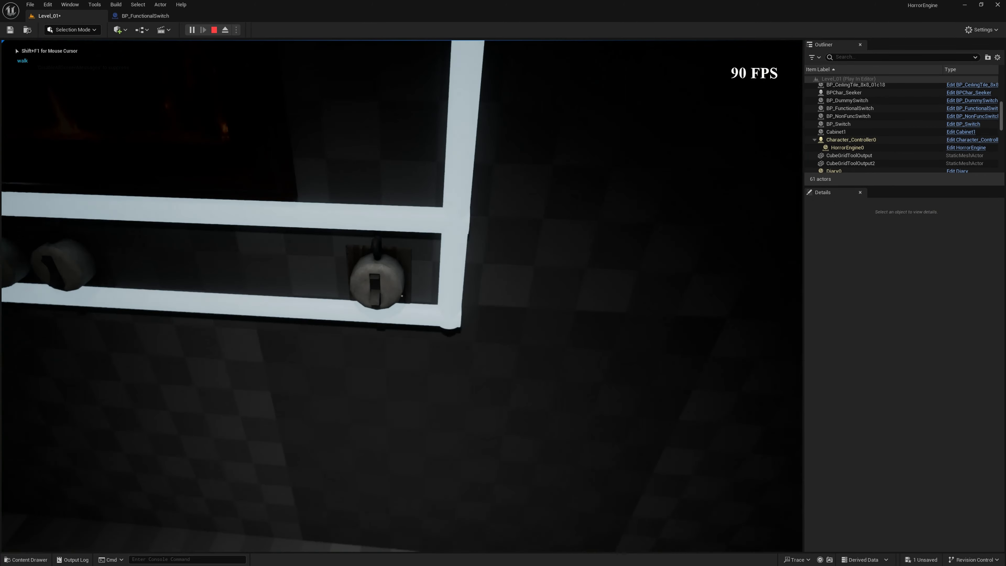
key(s)
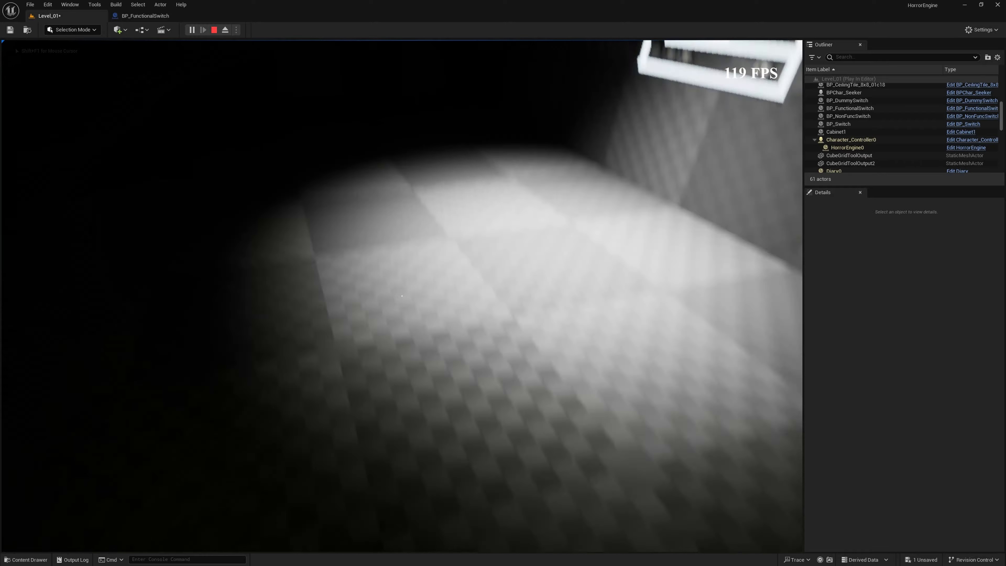
key(w)
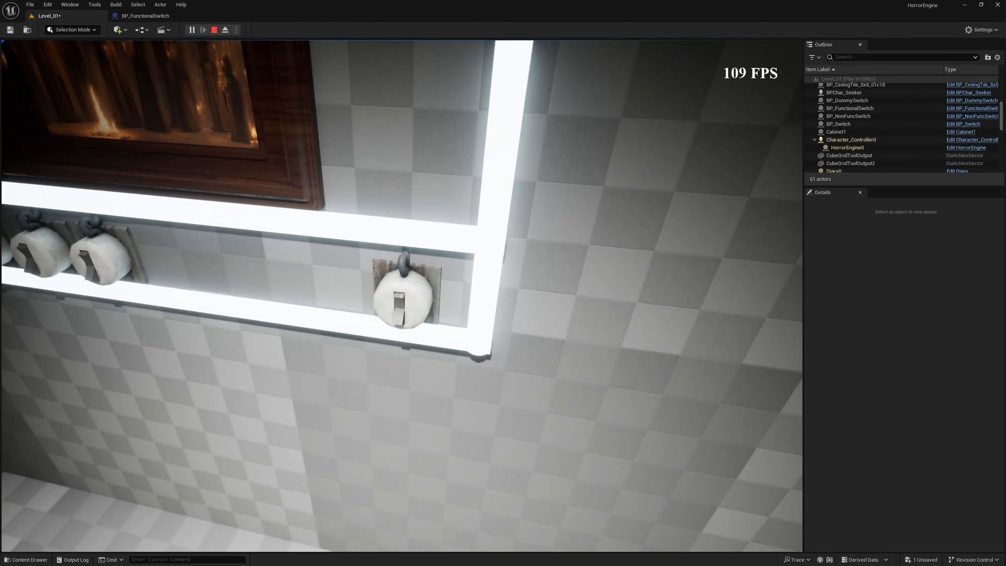
key(s)
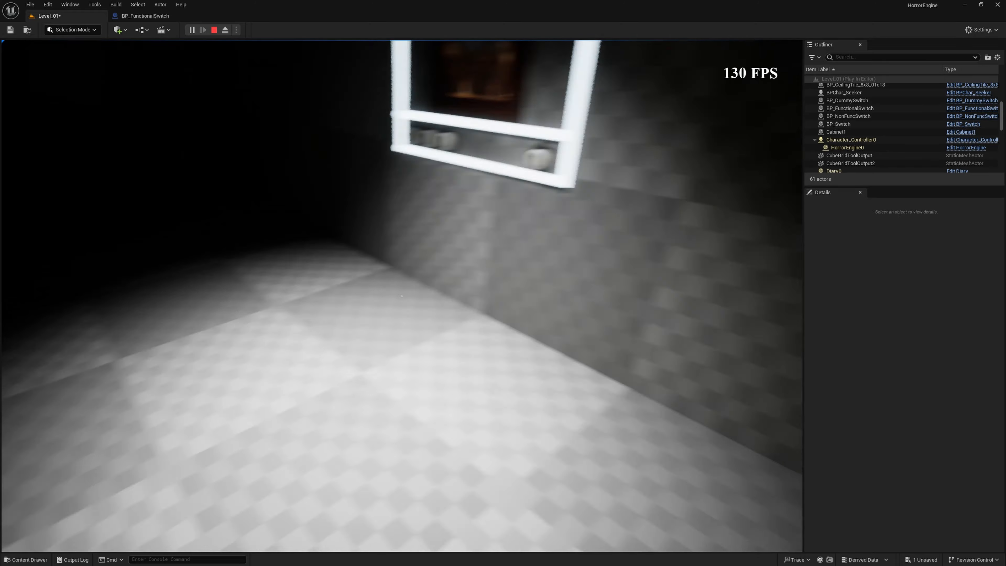
key(w)
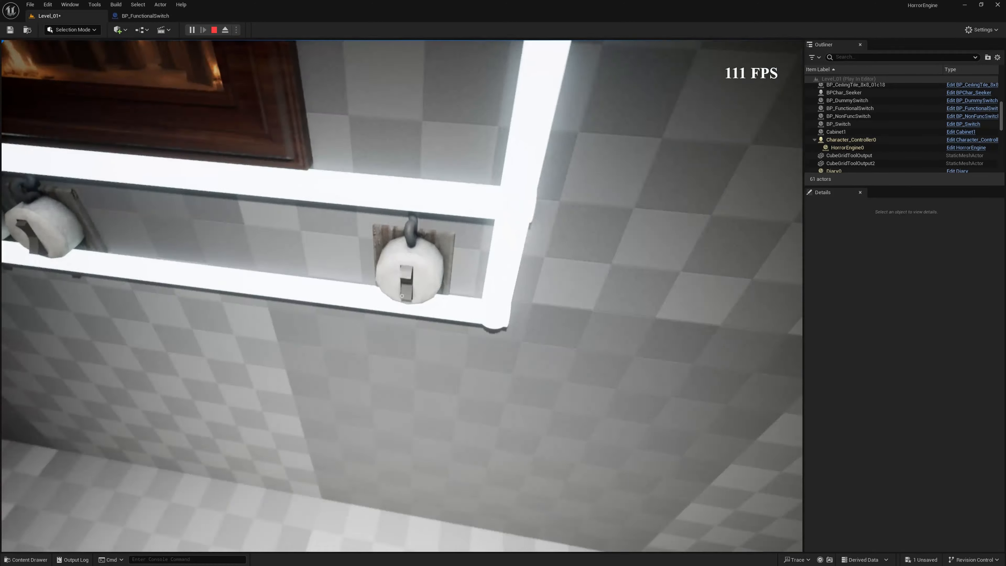
key(f)
click(402, 296)
click(402, 295)
key(Escape)
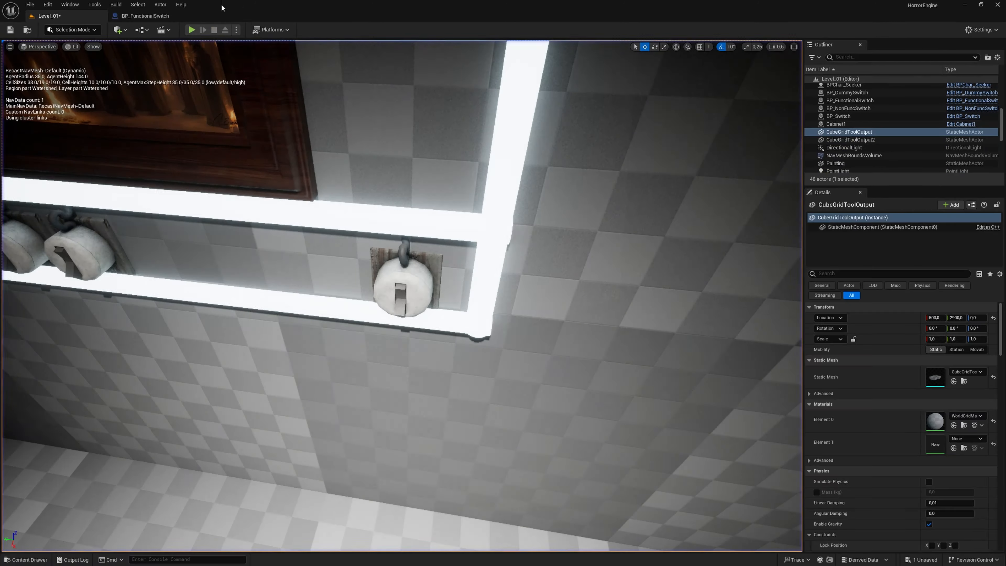
- Examine the Set Visibility, Enabled and SM Switch Toggle nodes in BP_FunctionalSwitch's event graph to review the light's initial state
click(161, 18)
click(431, 264)
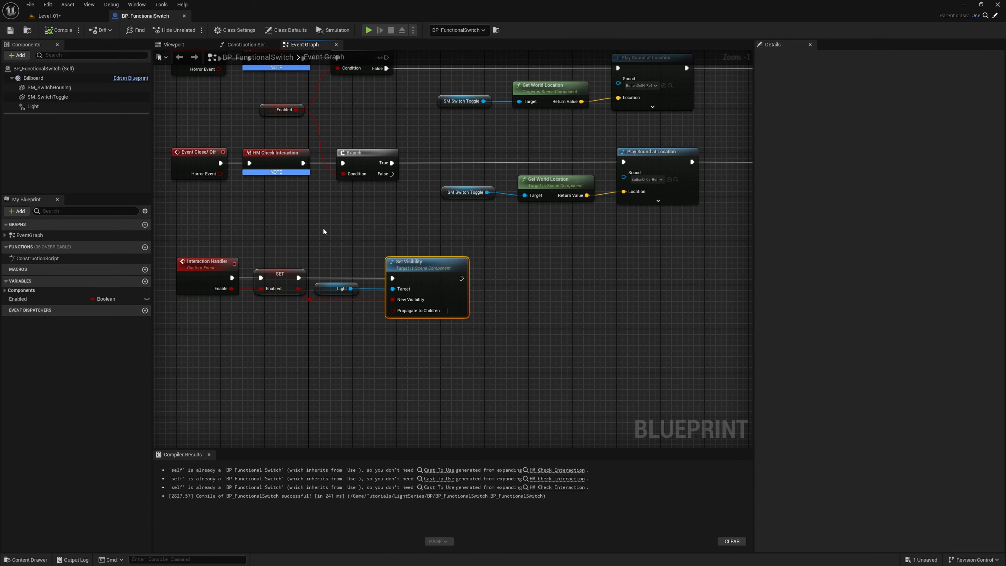
right_drag(323, 229, 345, 352)
click(273, 262)
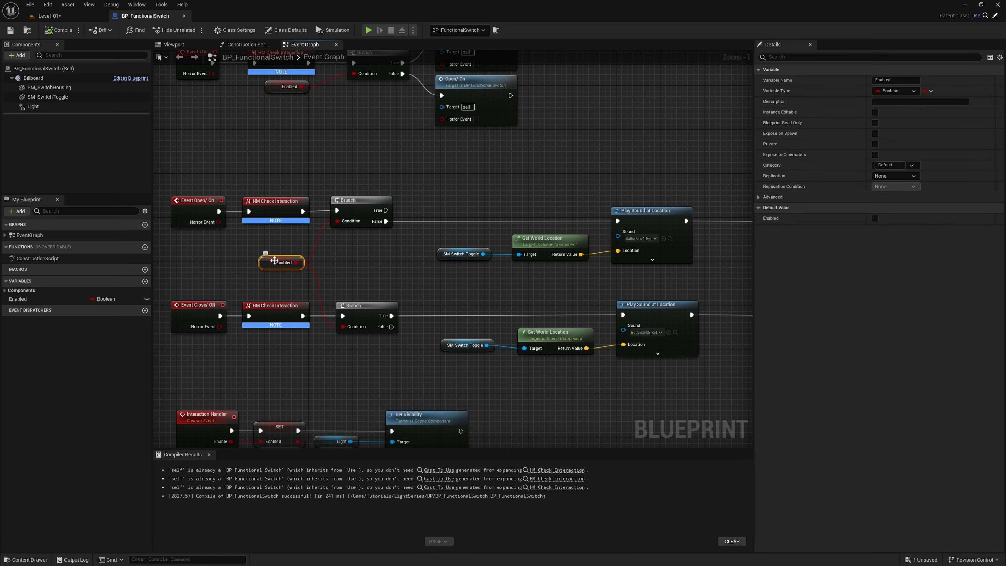
right_drag(444, 375, 444, 319)
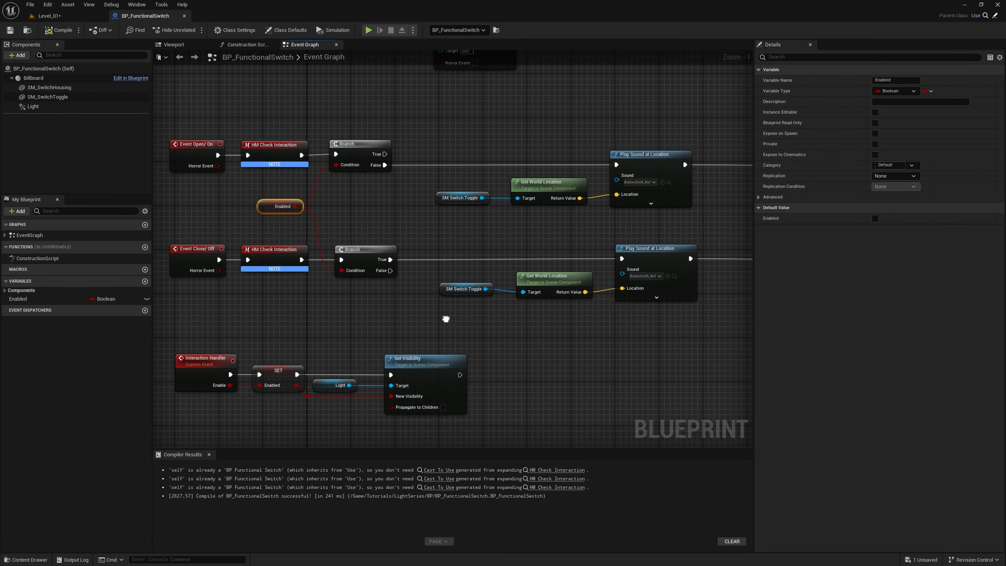
right_click(446, 320)
click(469, 294)
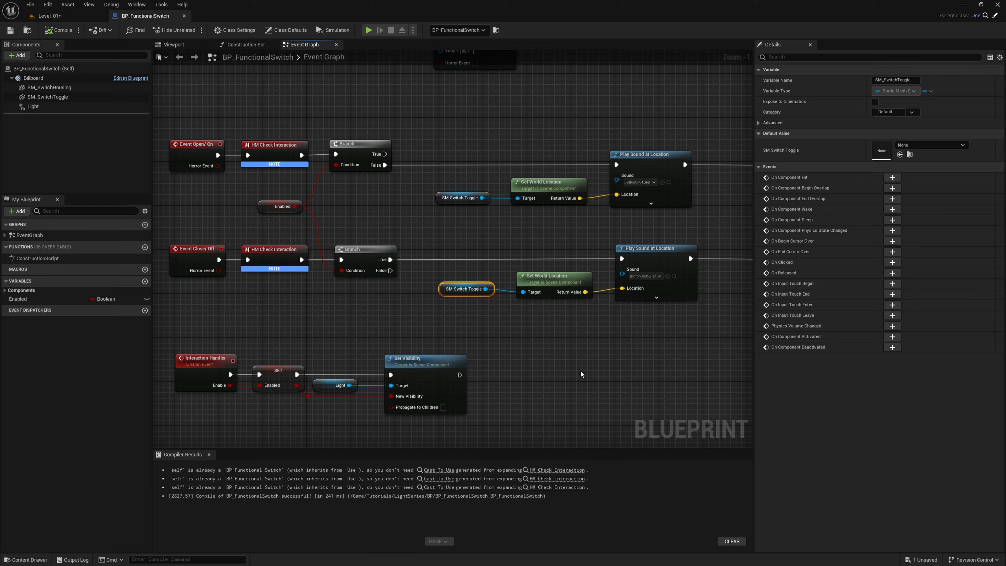
right_drag(580, 369, 609, 334)
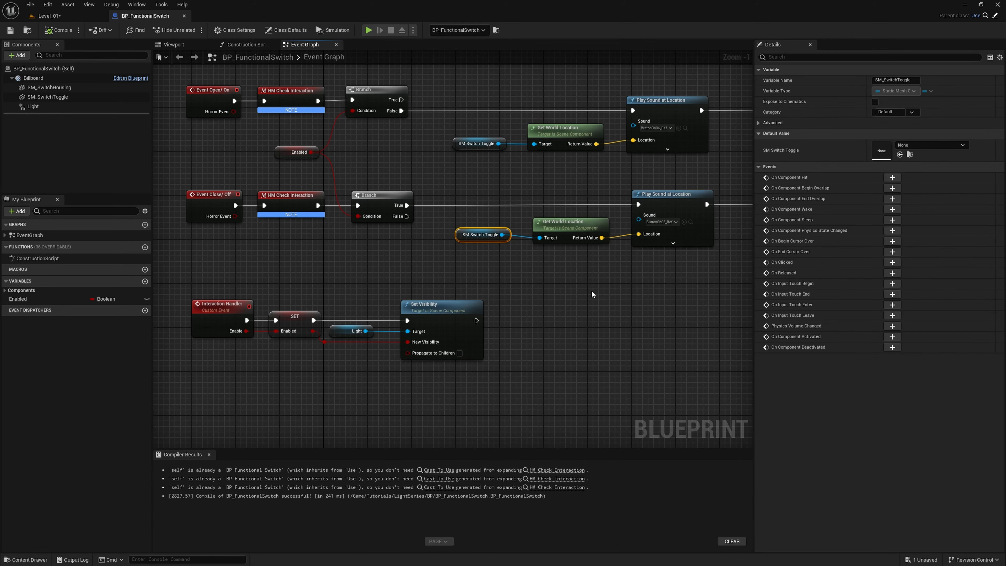
- Find the Visible property of the Light component in BP_FunctionalSwitch, turn it off, and compile the blueprint
click(99, 107)
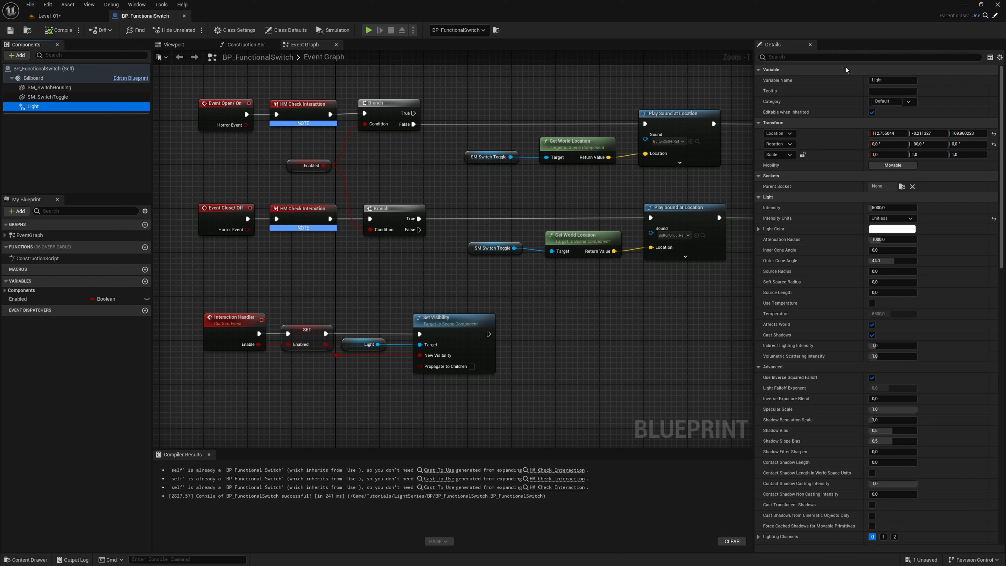
click(824, 58)
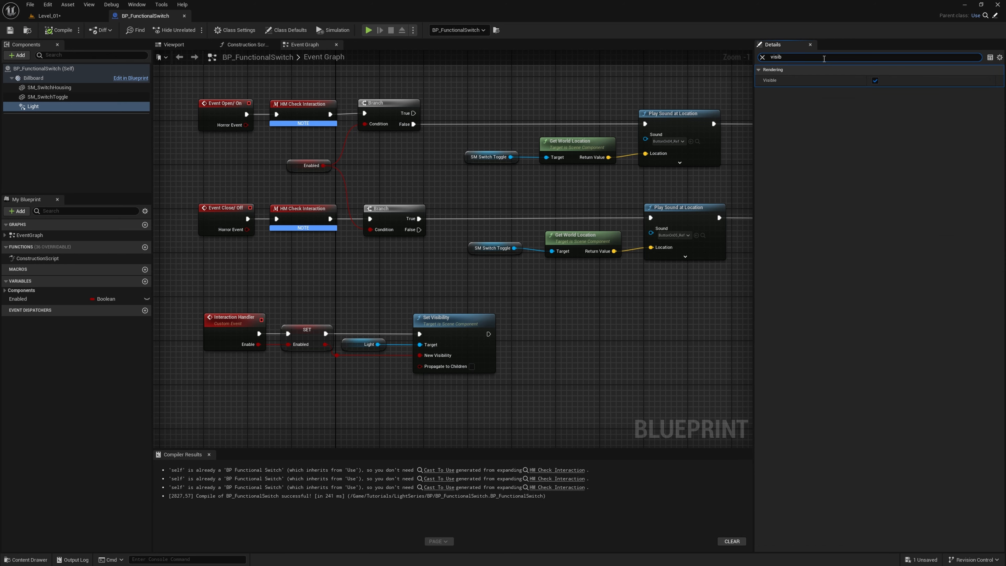
click(875, 80)
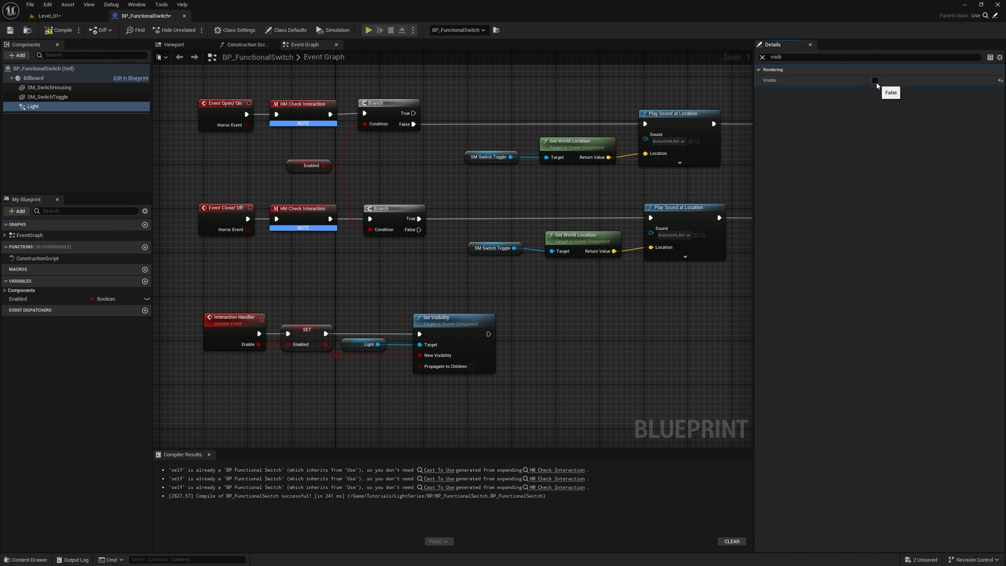
click(445, 320)
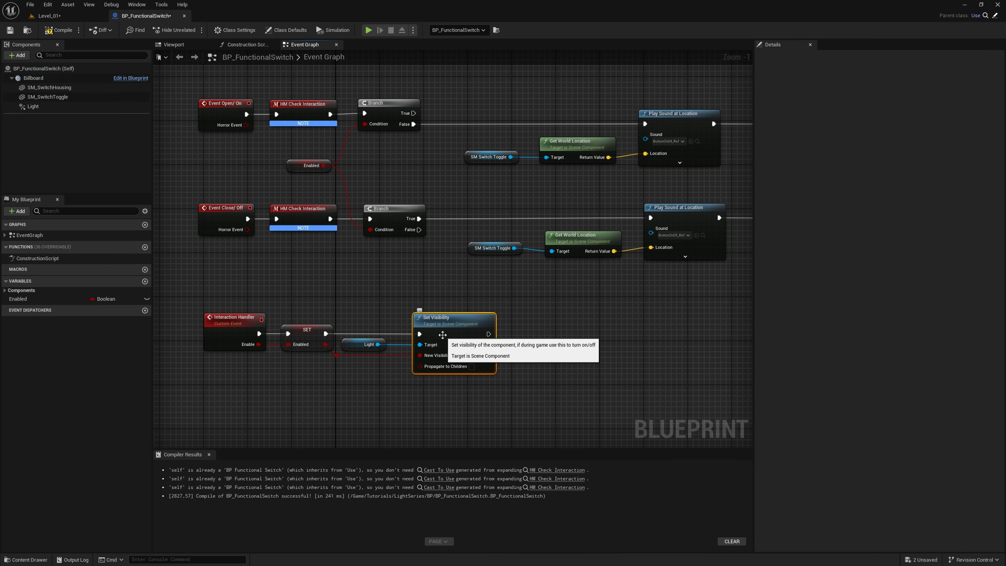
click(452, 301)
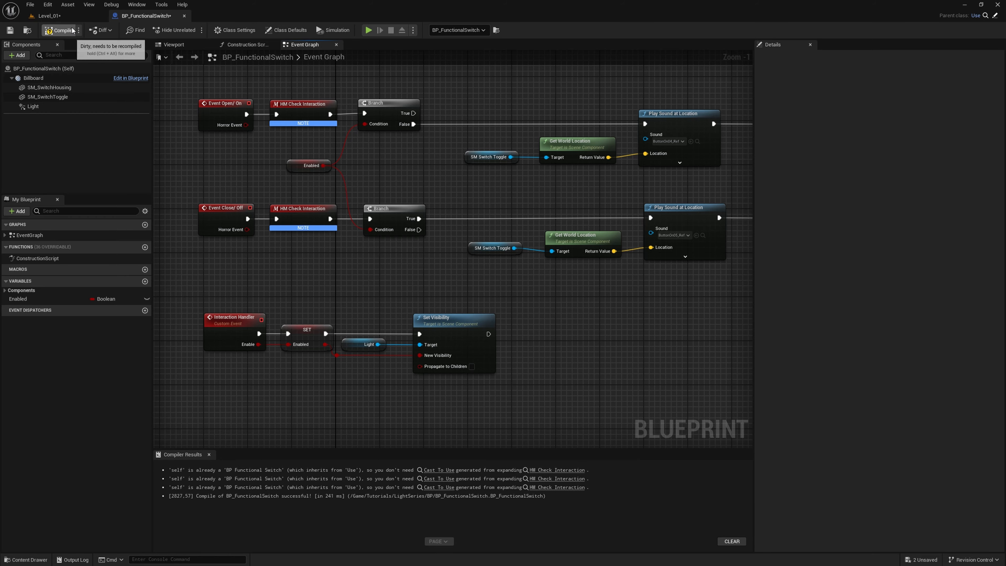
- Play-test Level_01 with the light initially hidden, switching it on at the functional switch and toggling it several times
click(49, 16)
click(191, 30)
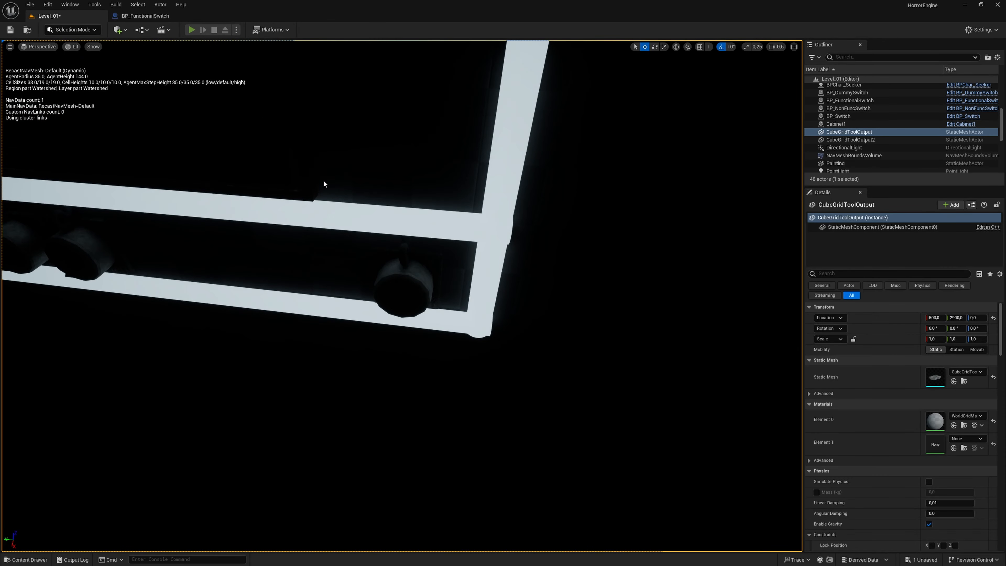
key(s)
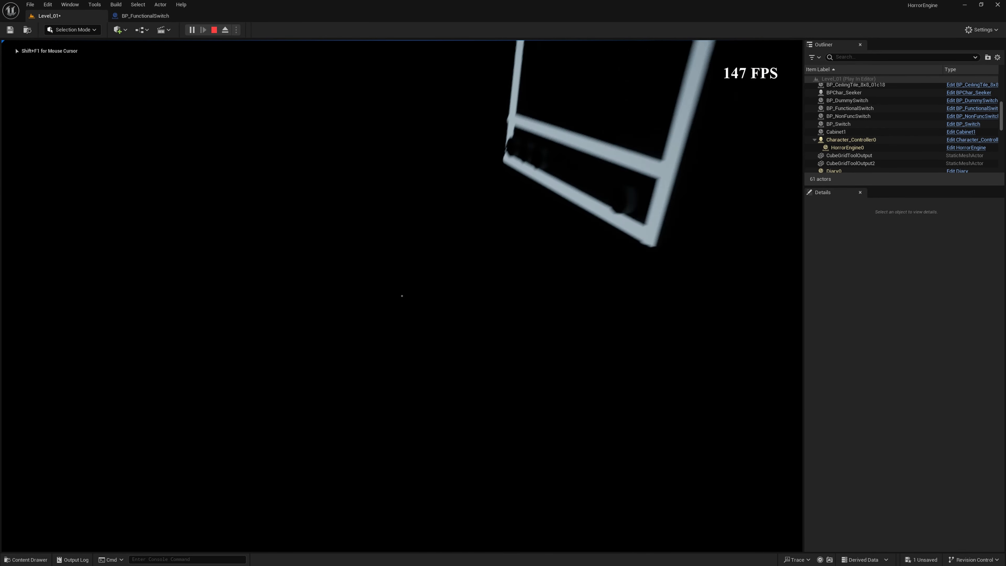
key(w)
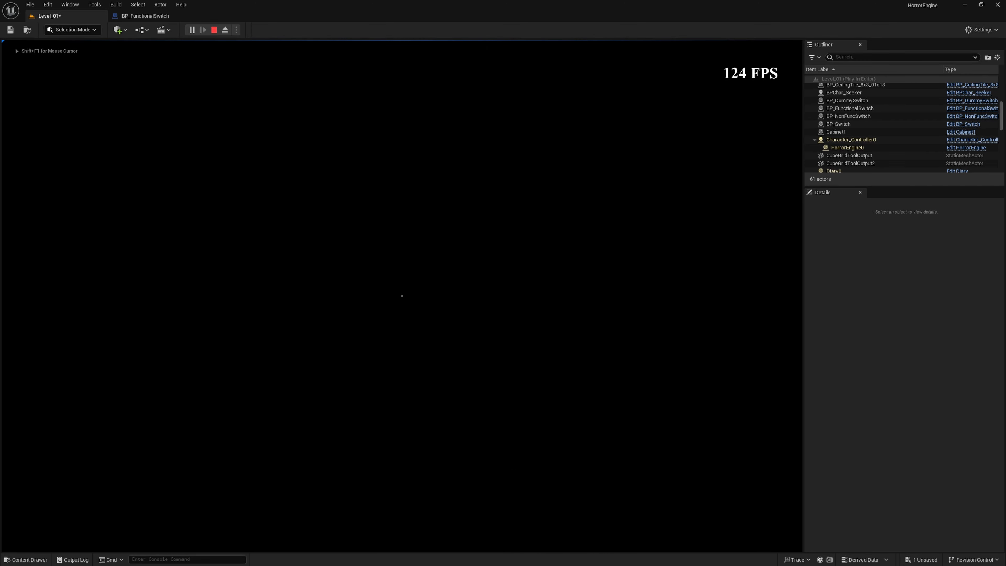
key(w)
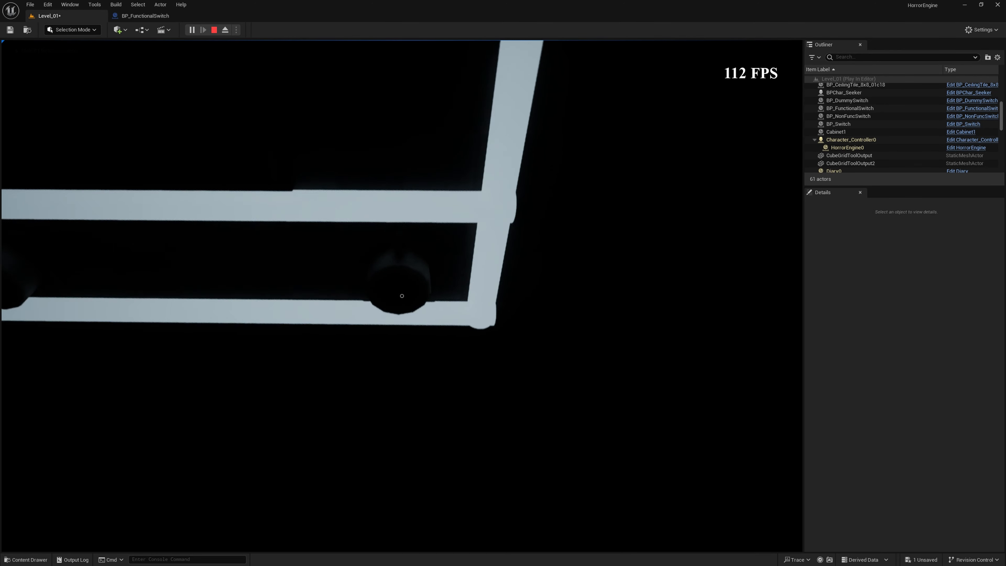
key(s)
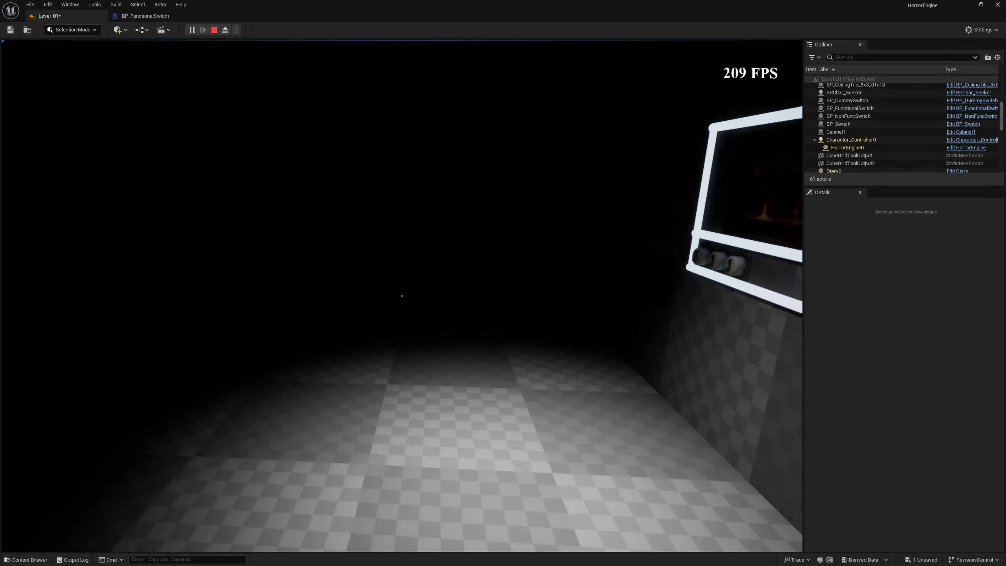
key(w)
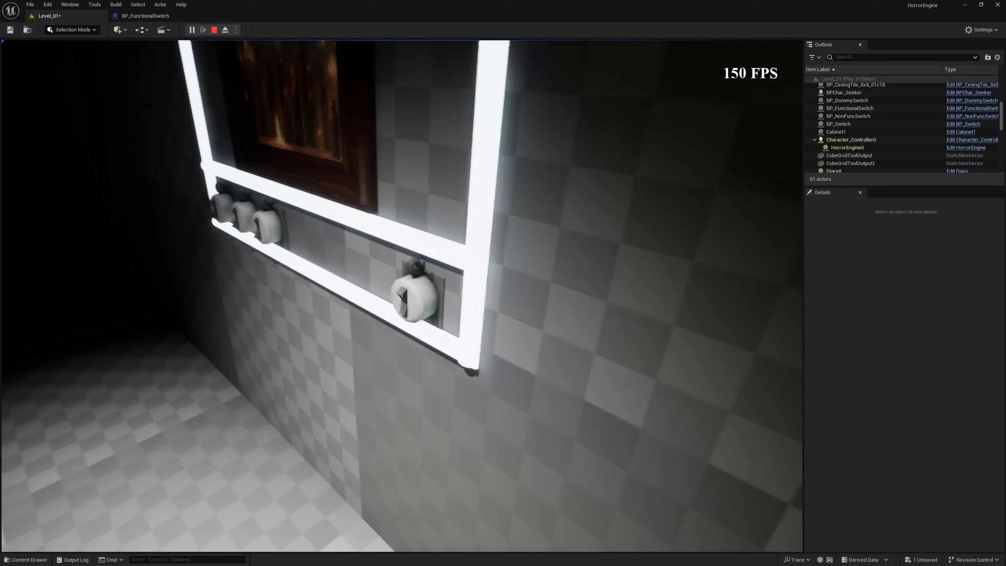
key(f)
click(402, 295)
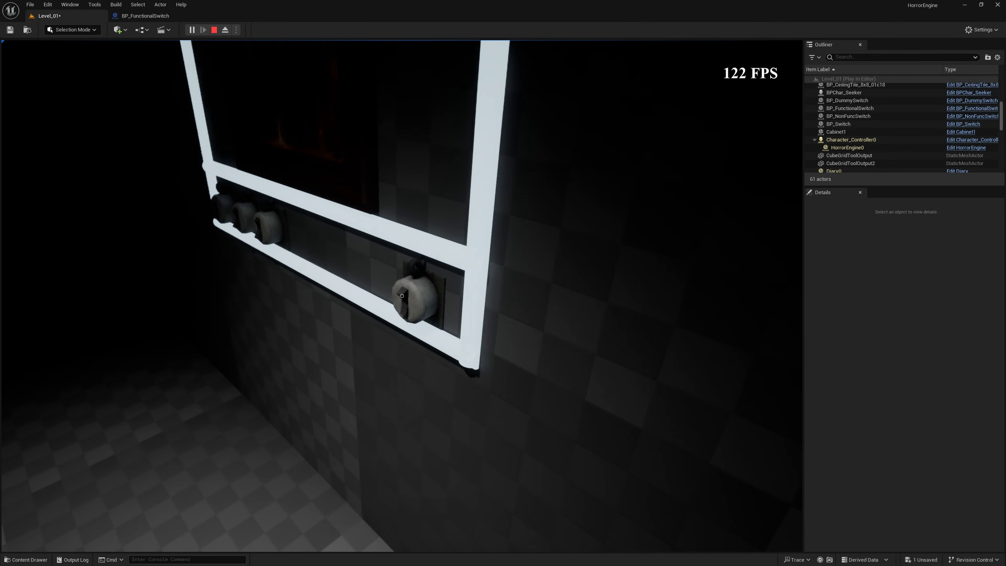
click(402, 296)
click(401, 296)
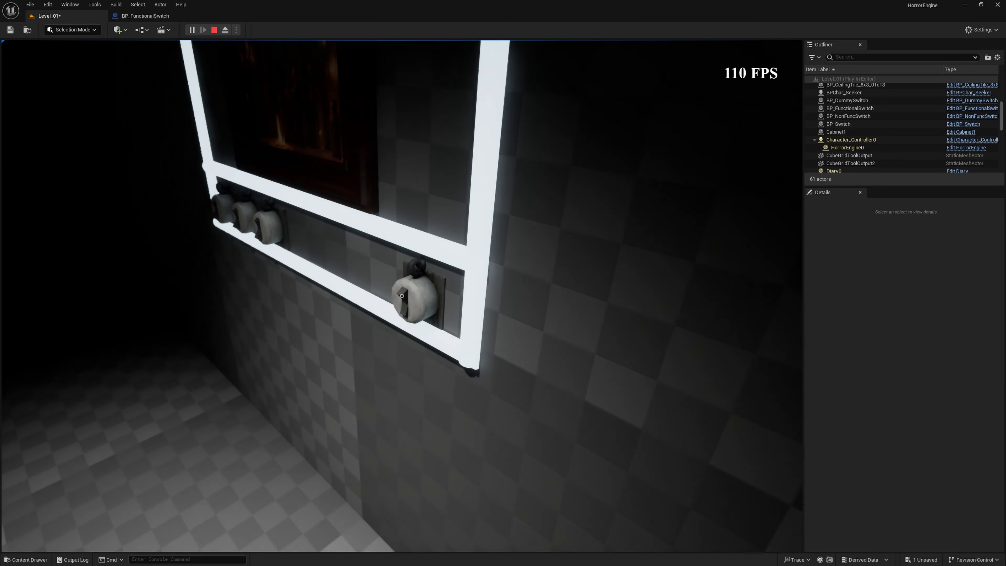
- Walk along the wall from the single switch to the row of three switches and inspect the ceiling light above
key(s)
key(a)
key(w)
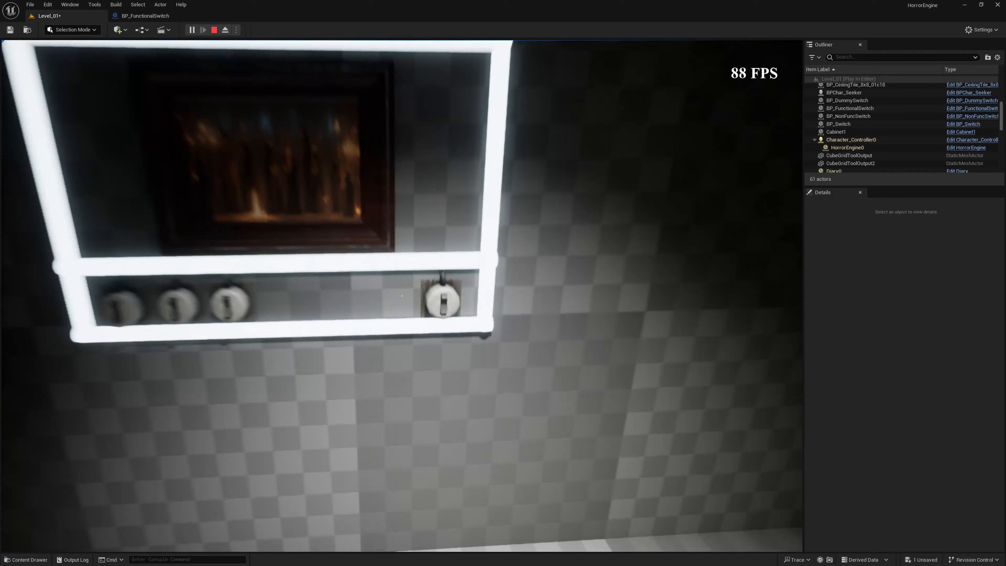
key(a)
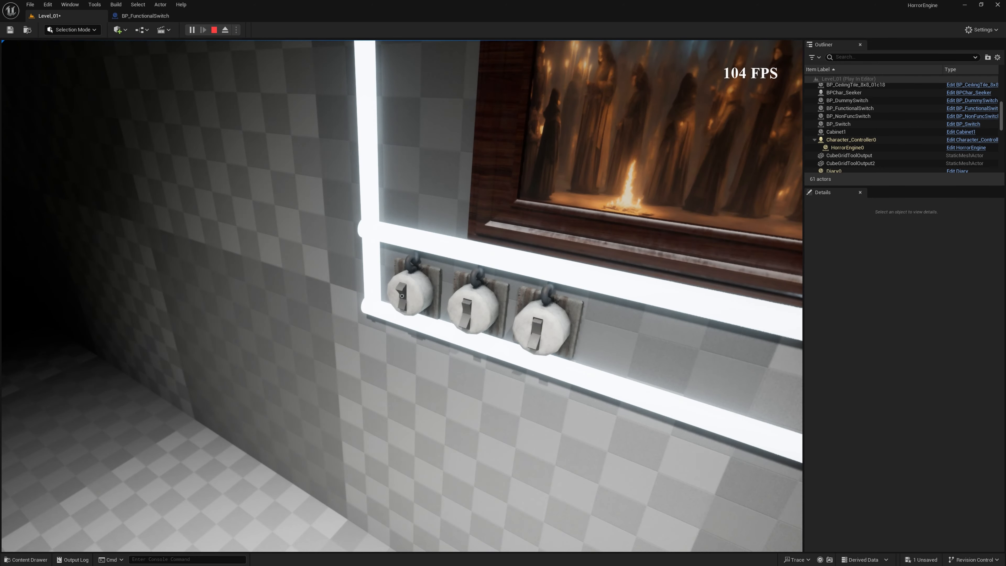
key(w)
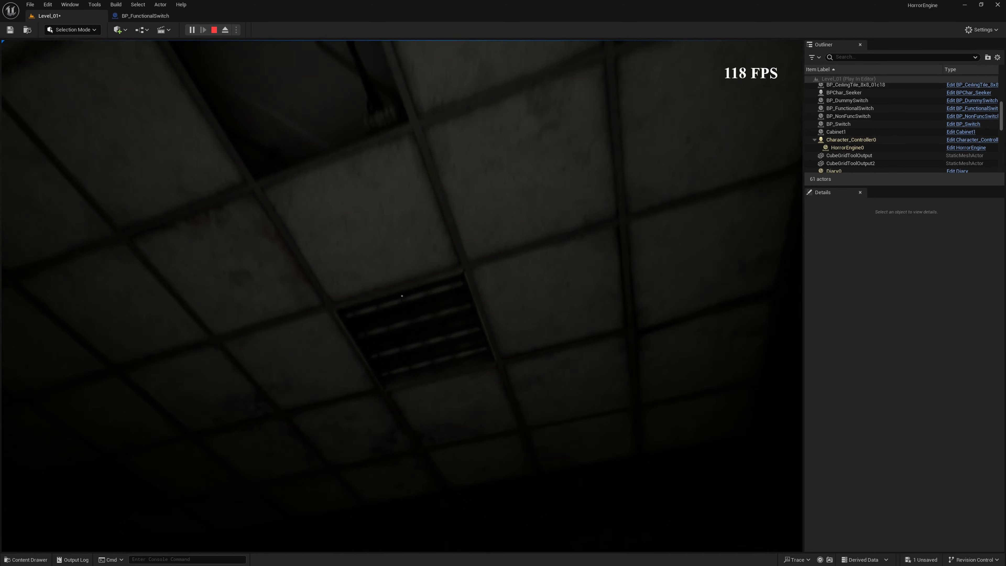
key(w)
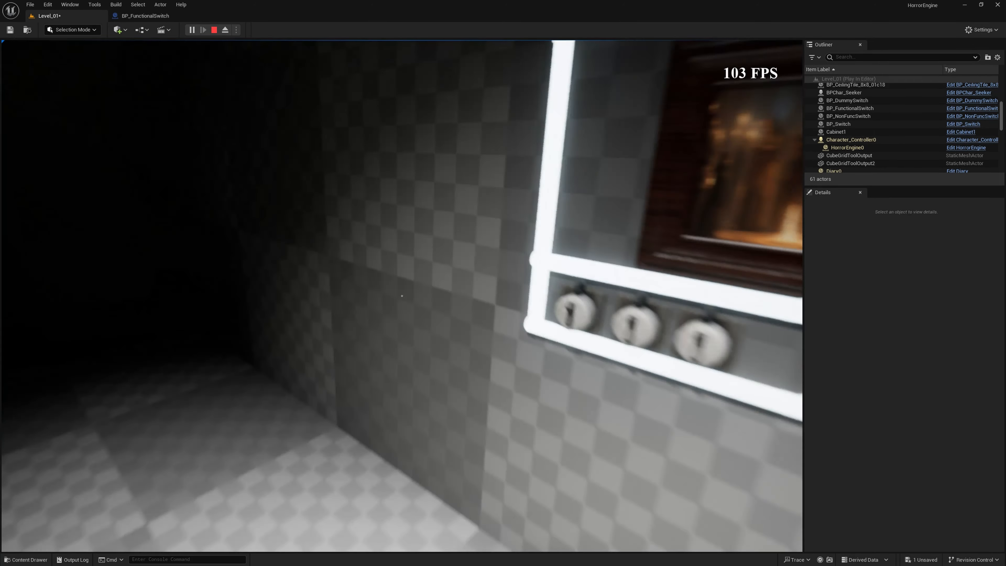
- Test the outermost switch in the row of three by toggling it repeatedly, and end the play session
key(s)
key(w)
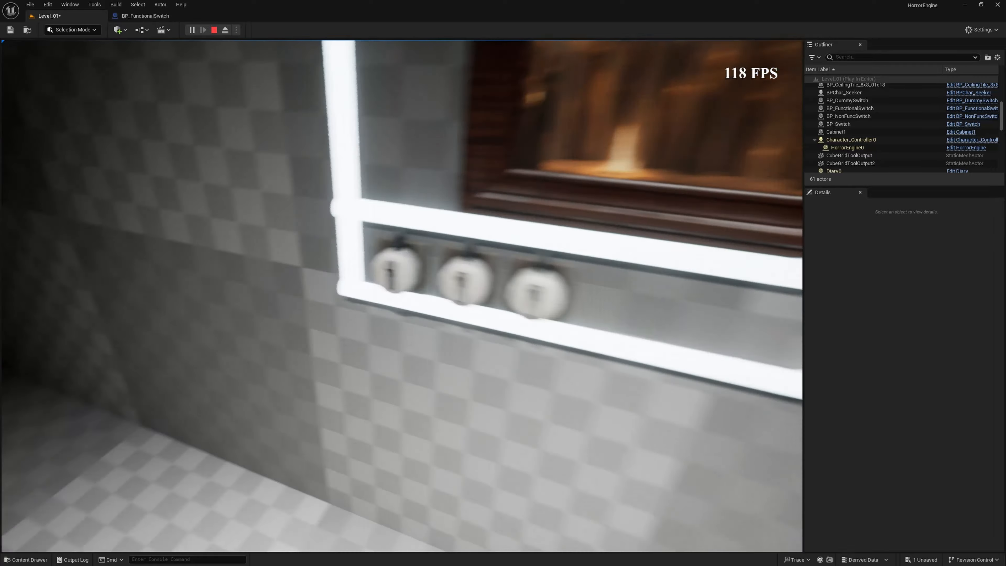
key(w)
click(402, 295)
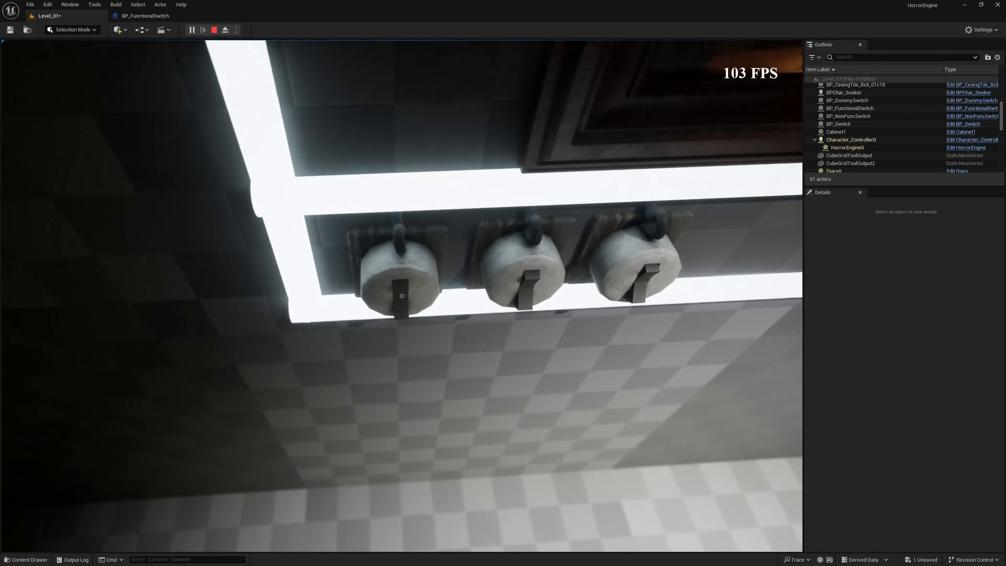
click(402, 296)
key(s)
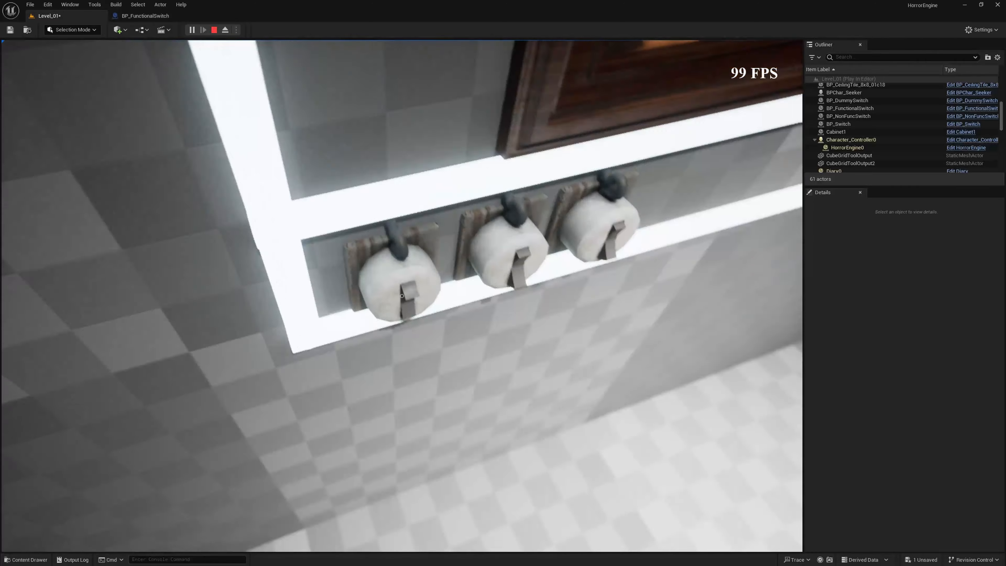
click(402, 296)
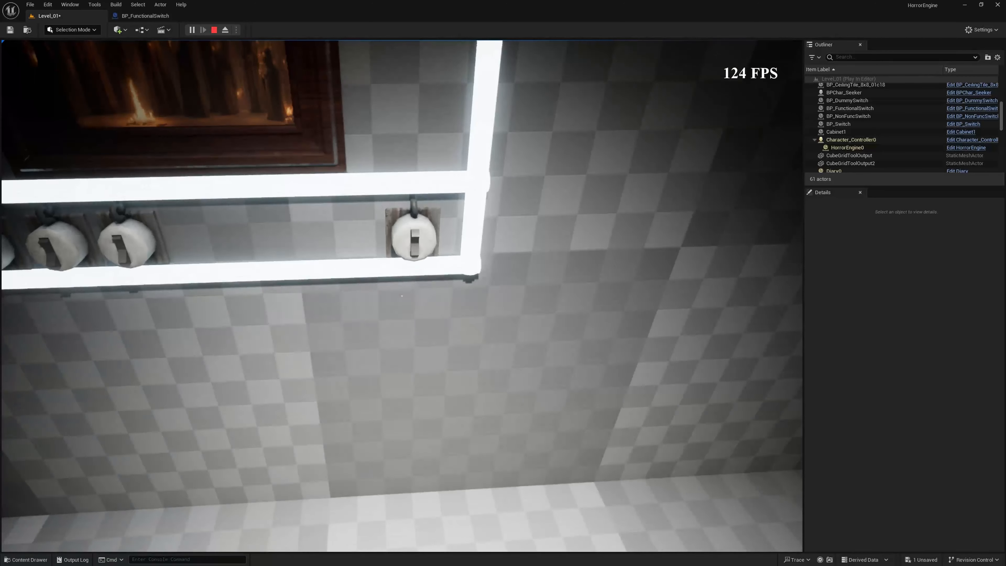
key(Escape)
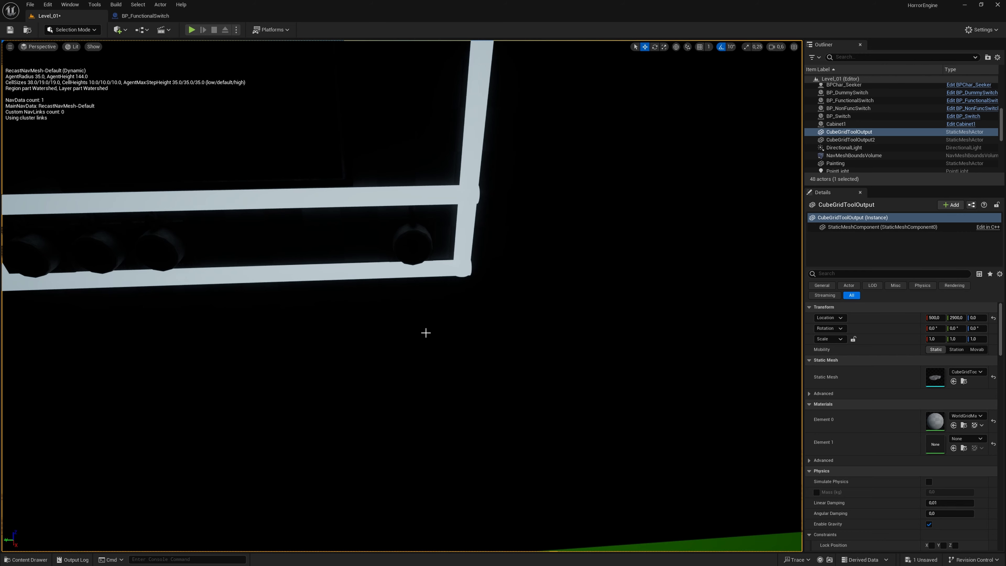
- Add a new variable named Sound to BP_FunctionalSwitch
click(150, 16)
click(144, 281)
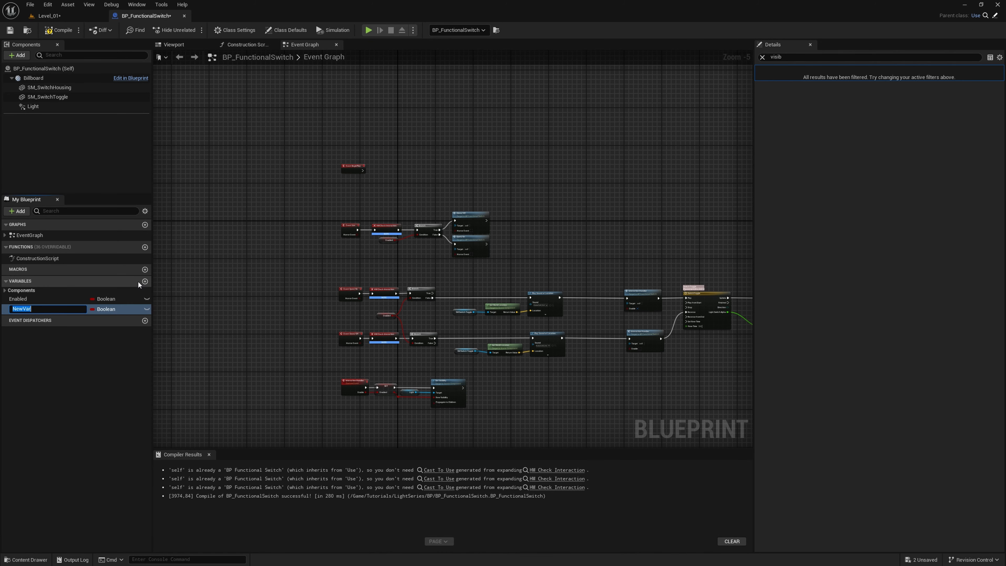
text(S)
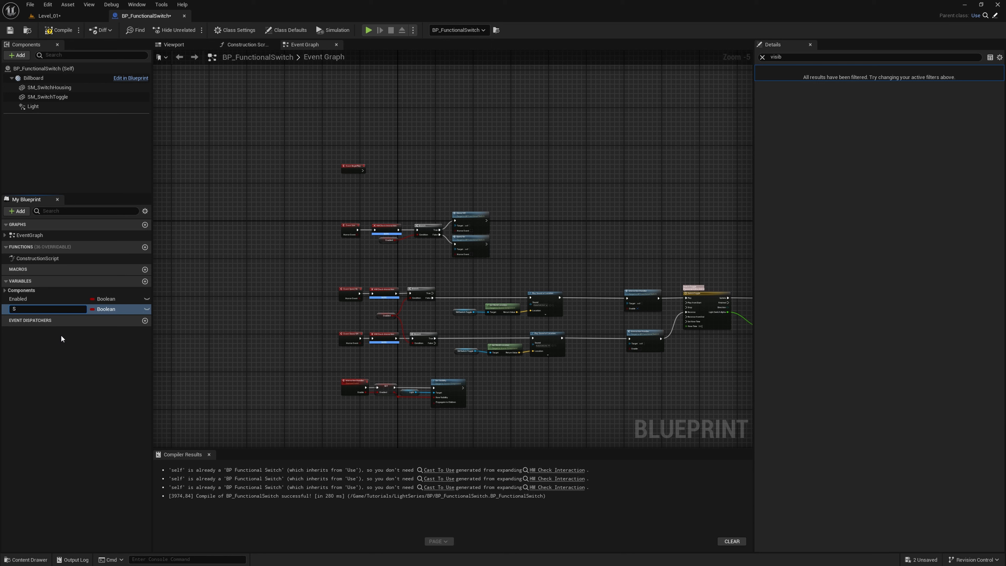
text(ound)
key(Return)
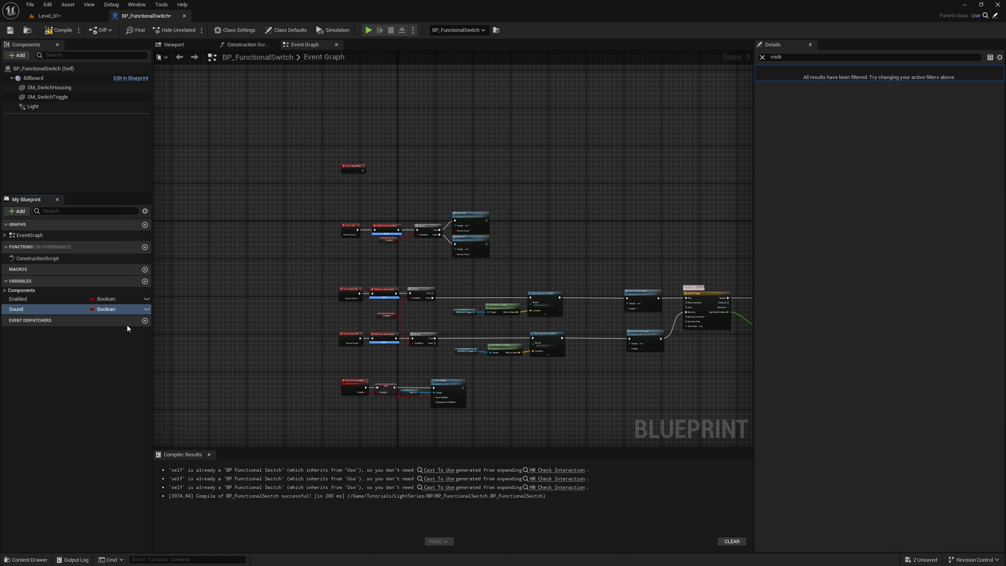
click(115, 309)
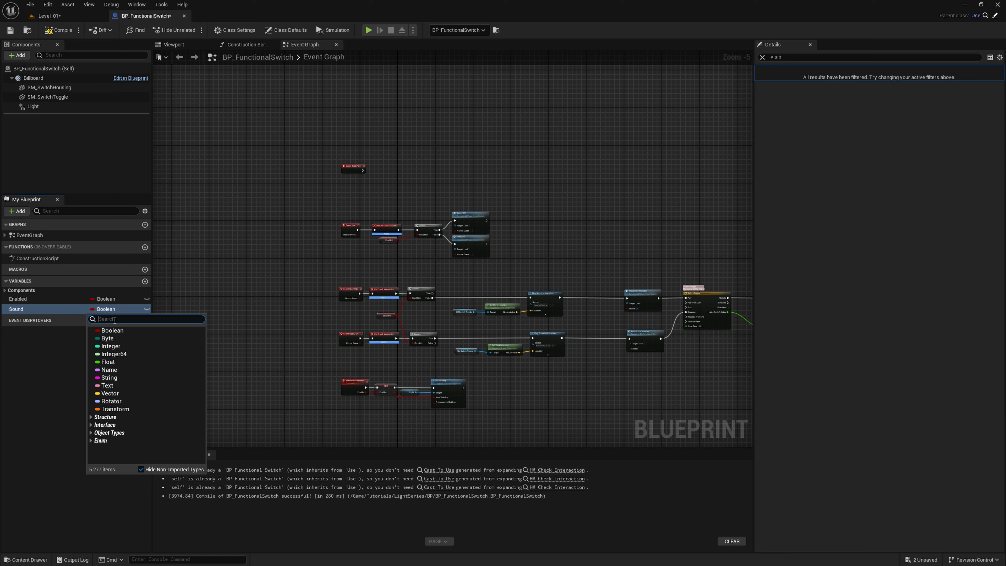
text(Sound base)
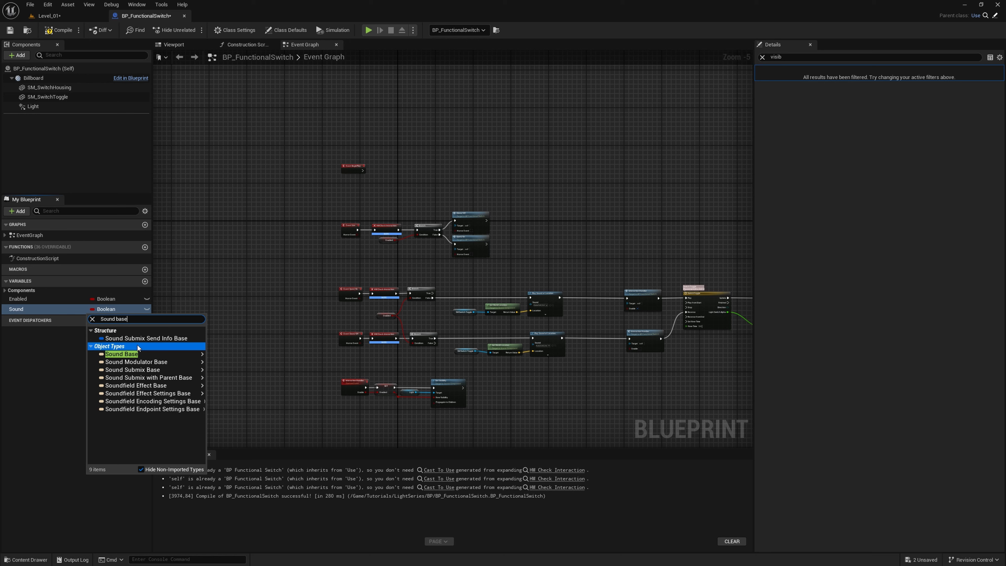
click(137, 346)
- Change the Sound variable's type to a Sound Base object reference
click(116, 309)
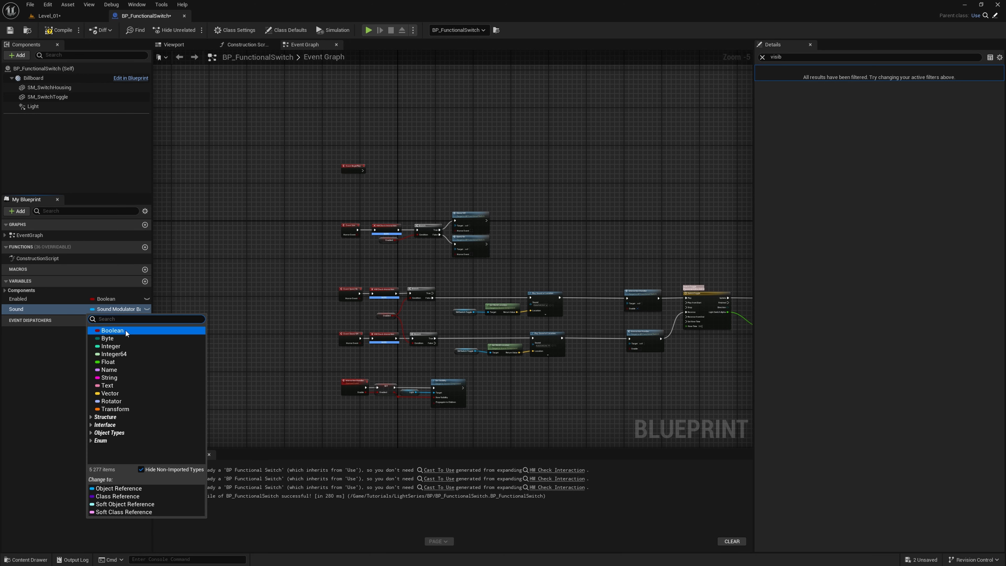
text(soun)
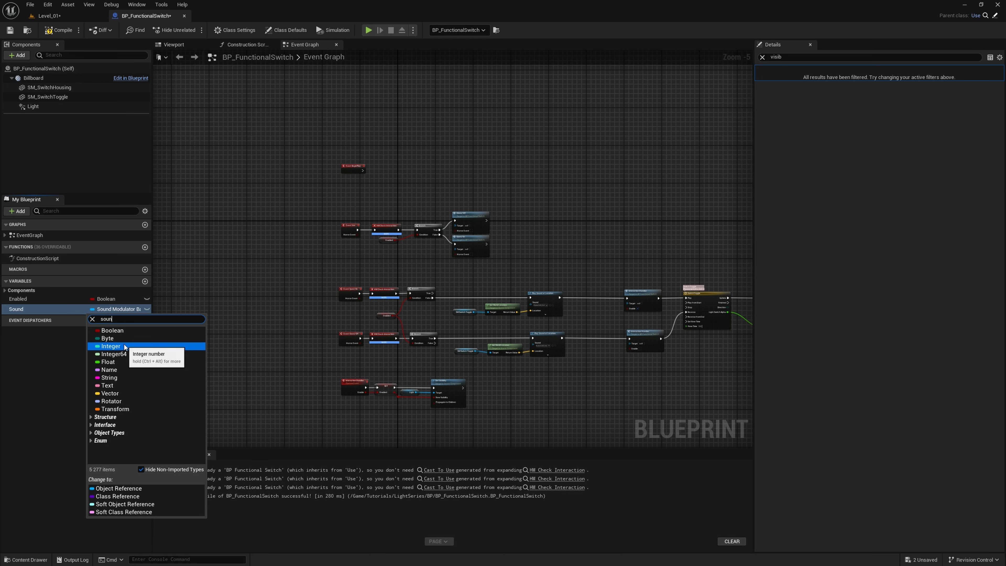
text(d base)
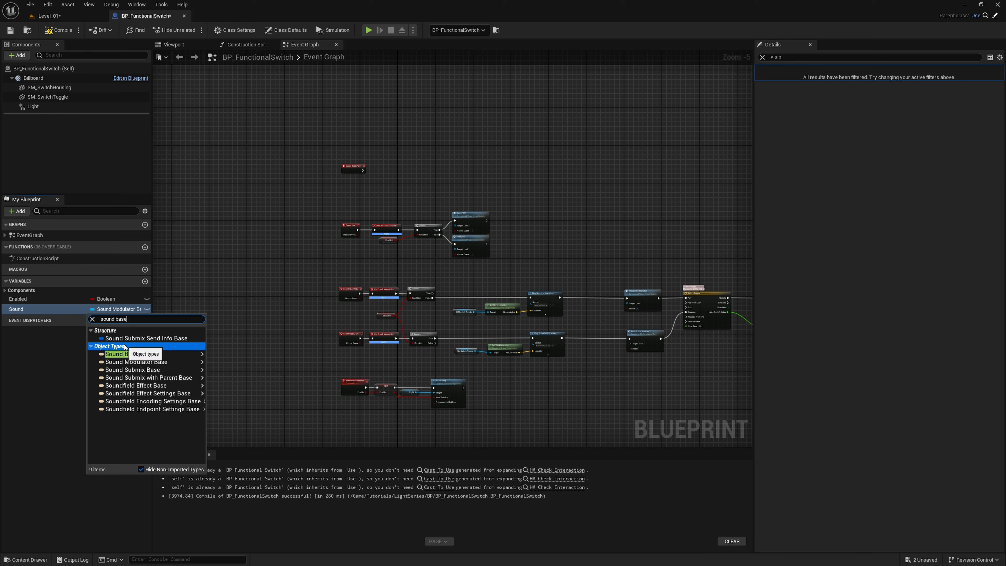
click(134, 348)
click(134, 349)
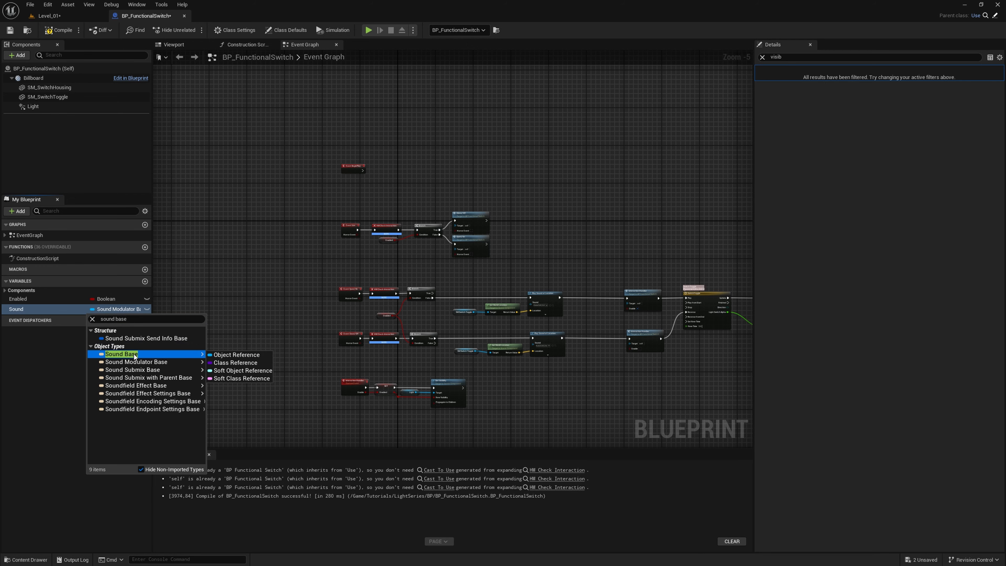
click(134, 354)
click(115, 378)
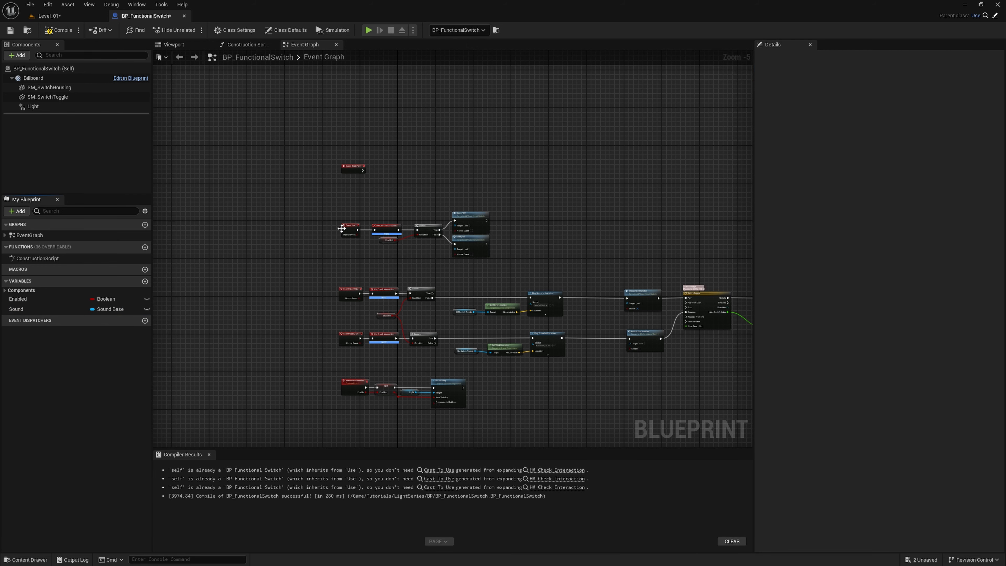
- Place a Set Sound node beside Event BeginPlay in the event graph and connect the event's execution output to it
right_drag(342, 229, 237, 304)
scroll(264, 293, up, 5)
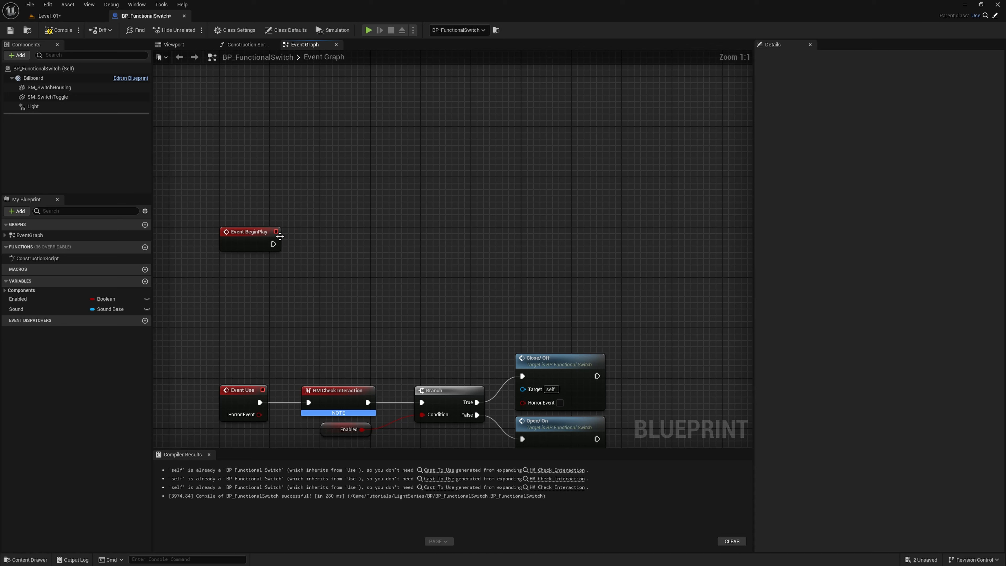
click(278, 237)
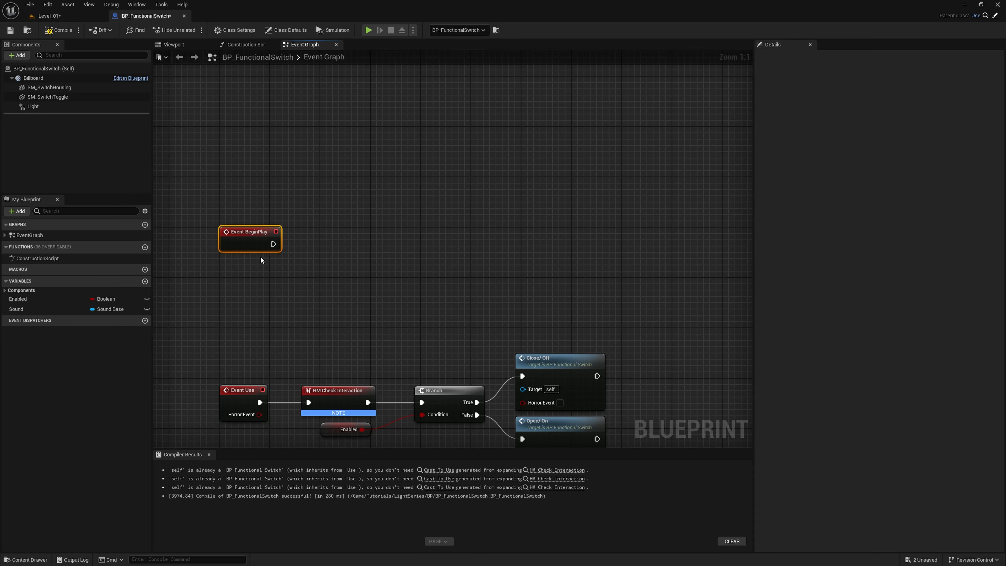
drag(20, 310, 316, 250)
click(336, 270)
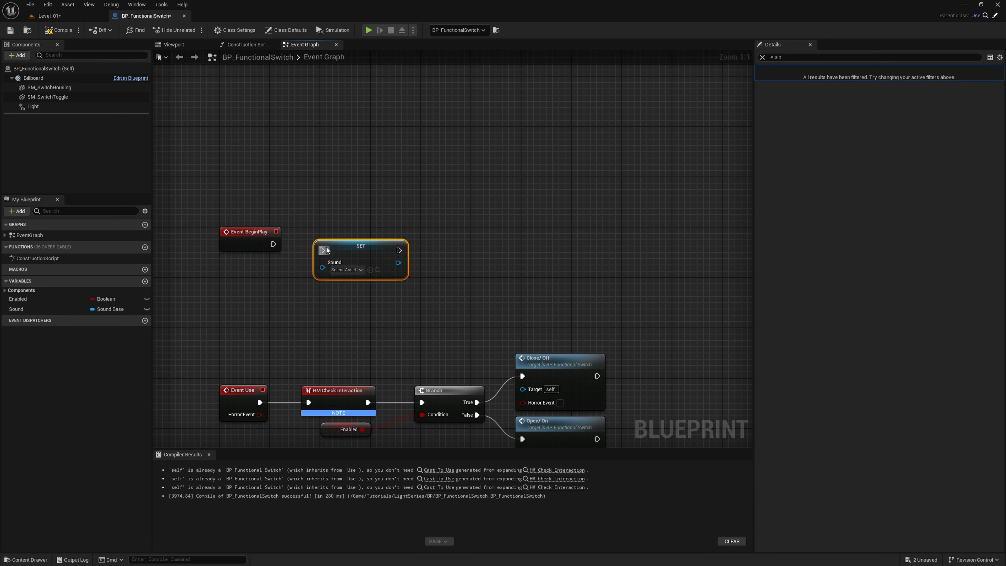
drag(328, 243, 273, 244)
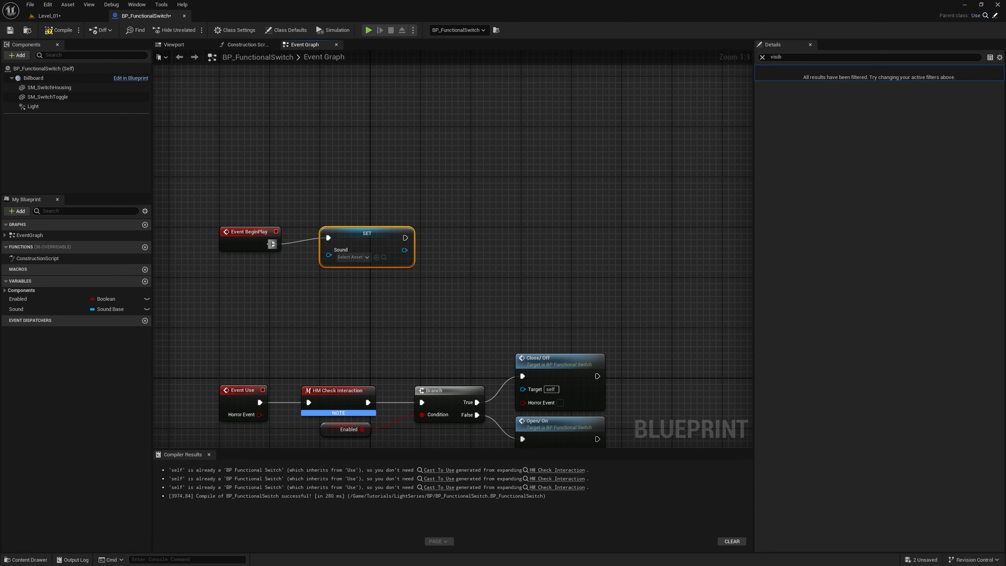